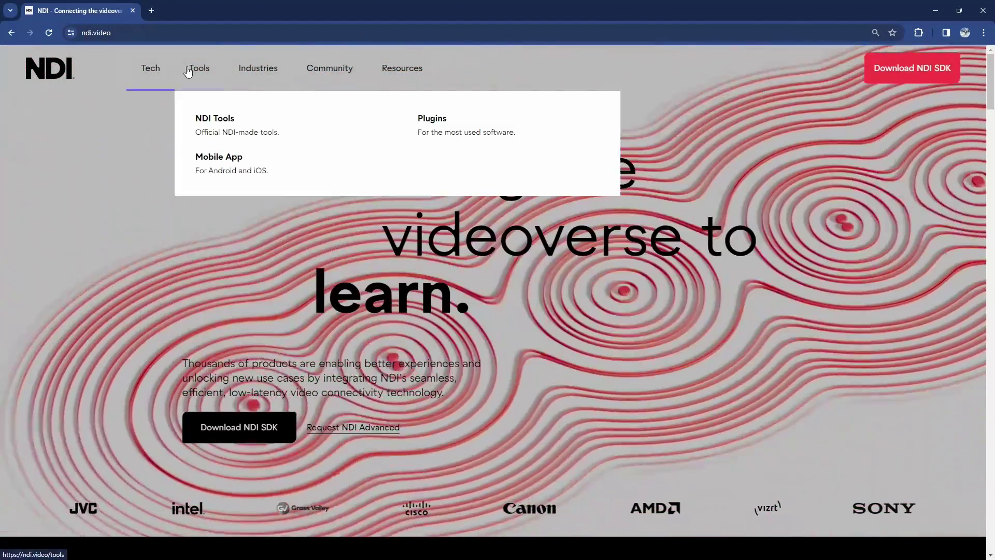
Browse the NDI Tools page filtered to Windows, listing NDI Screen Capture and NDI Webcam.
{"action": "left_click", "coordinate": [188, 69]}
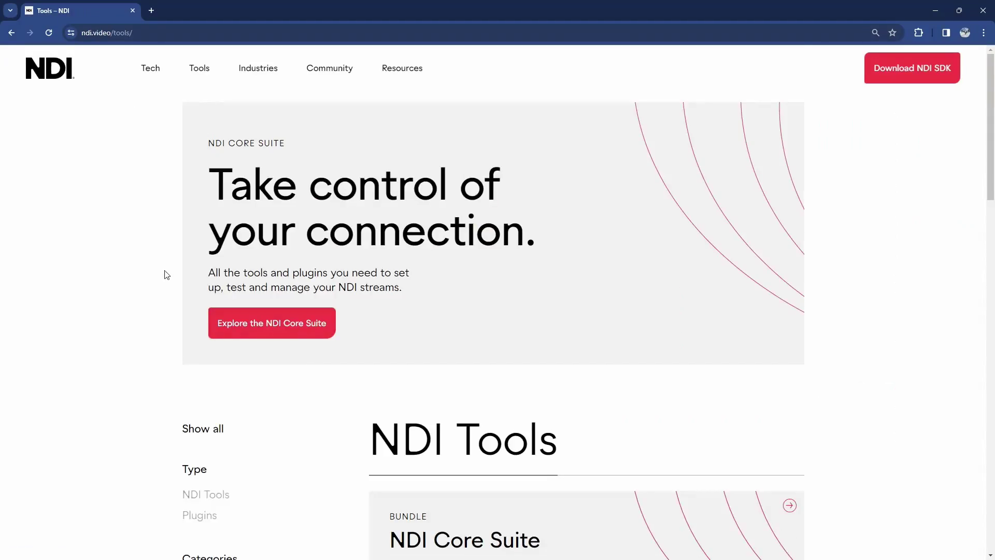
{"action": "scroll", "coordinate": [166, 274], "scroll_direction": "down", "scroll_amount": 5}
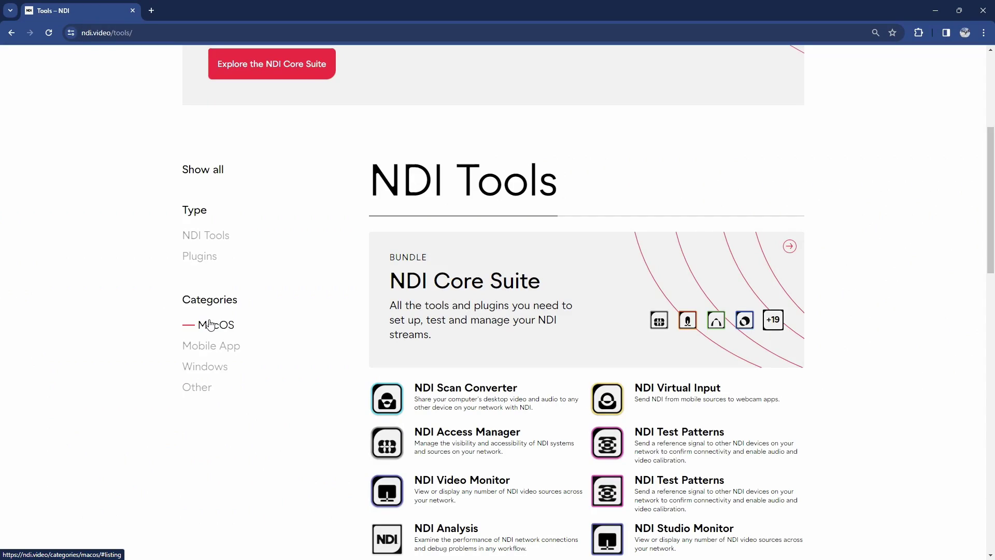
{"action": "left_click", "coordinate": [222, 367]}
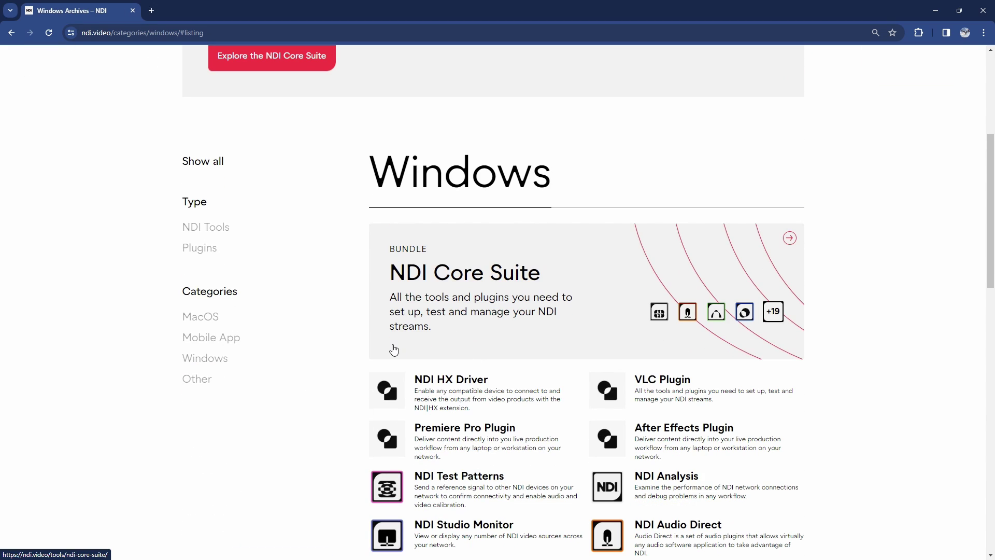
{"action": "scroll", "coordinate": [489, 394], "scroll_direction": "down", "scroll_amount": 4}
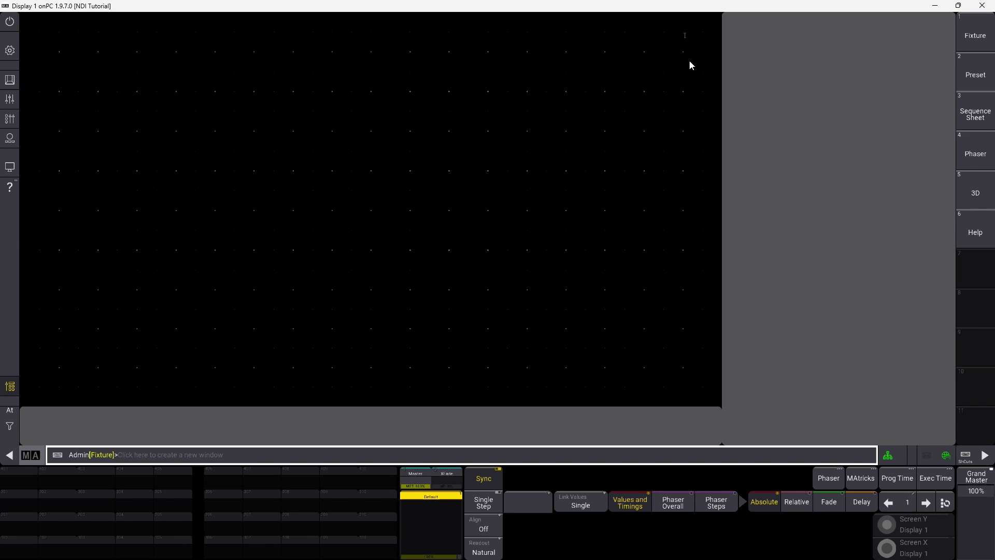
Add a Videos pool and, beside it, an Appearances pool to the empty screen.
{"action": "left_click", "coordinate": [724, 395]}
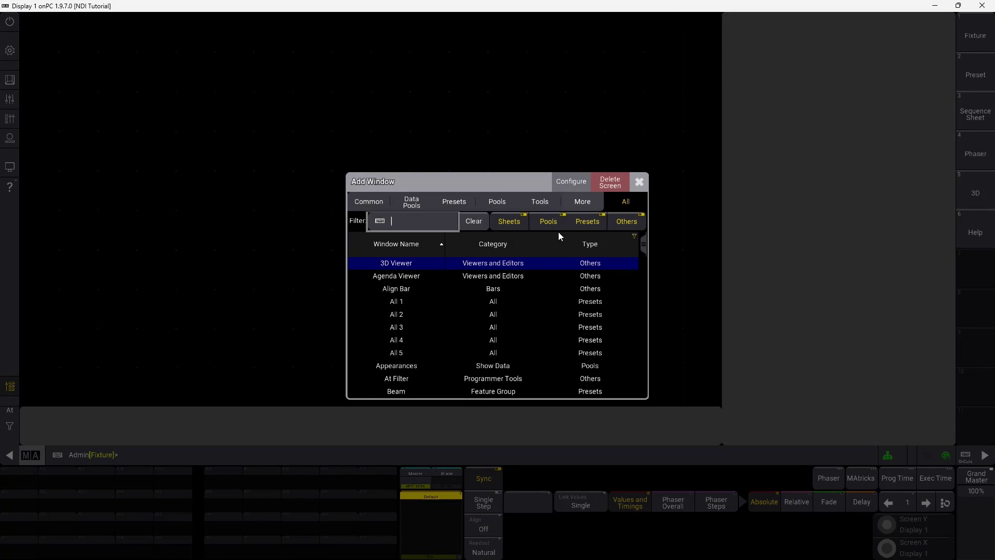
{"action": "left_click", "coordinate": [451, 233]}
{"action": "type", "text": "vid"}
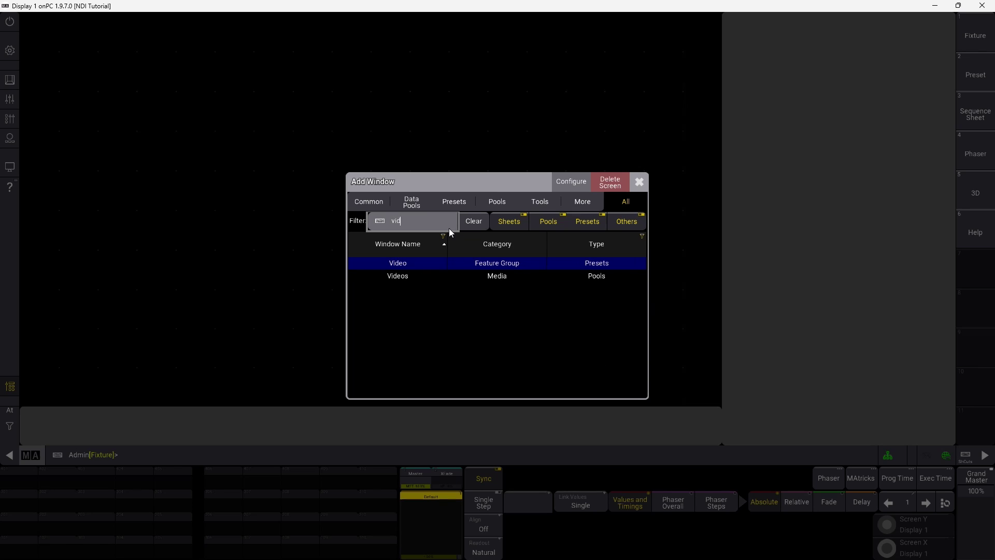
{"action": "left_click", "coordinate": [501, 276]}
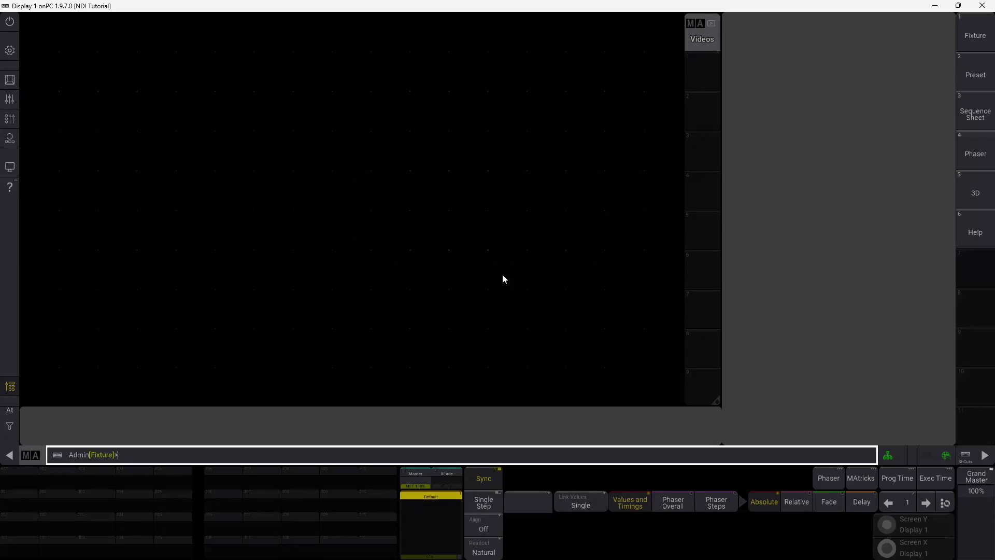
{"action": "left_click_drag", "start_coordinate": [650, 28], "coordinate": [690, 264]}
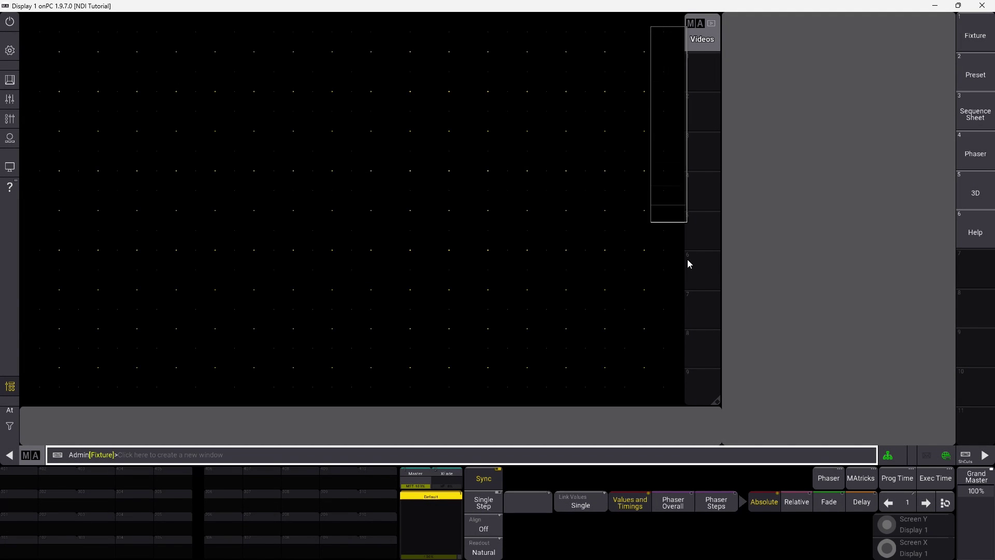
{"action": "left_click_drag", "start_coordinate": [672, 403], "coordinate": [678, 408]}
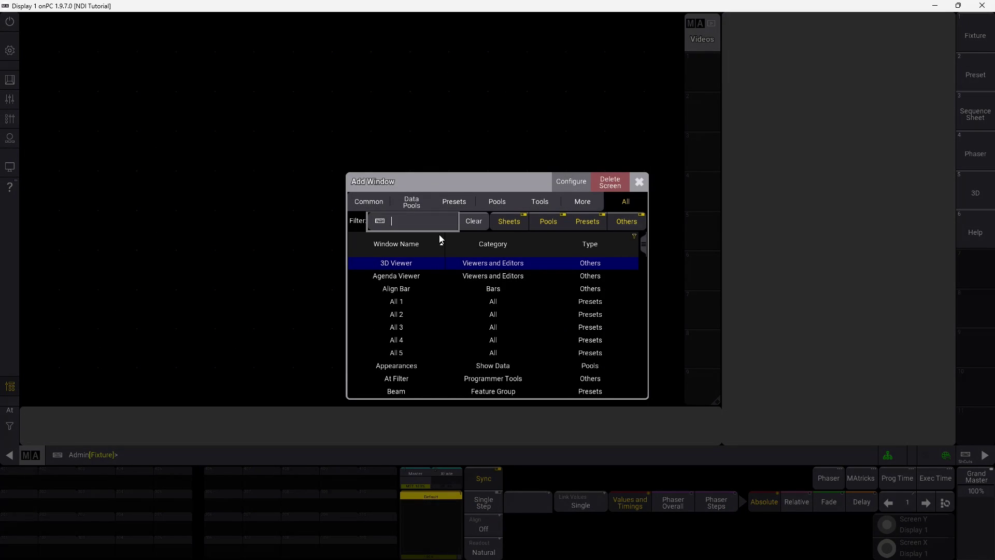
{"action": "type", "text": "app"}
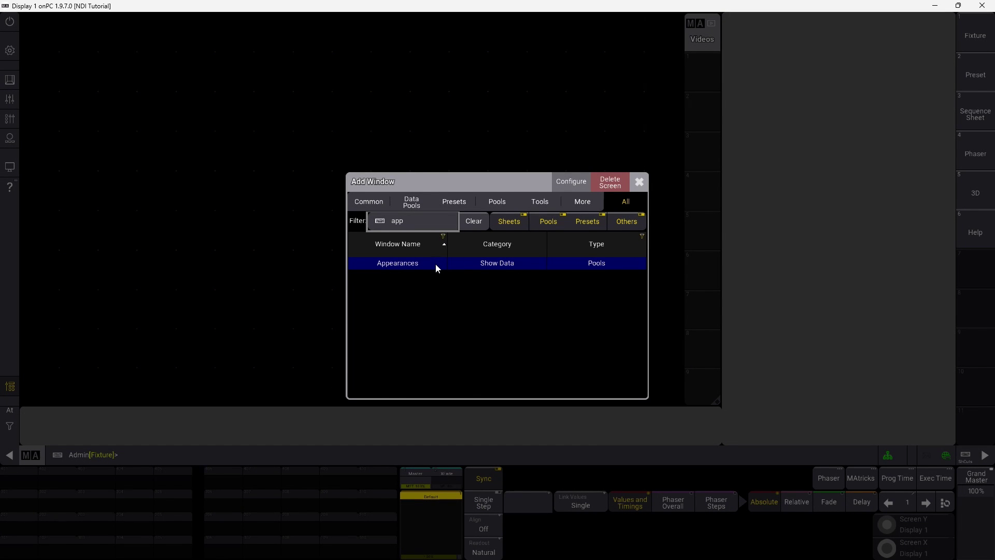
{"action": "left_click", "coordinate": [436, 264]}
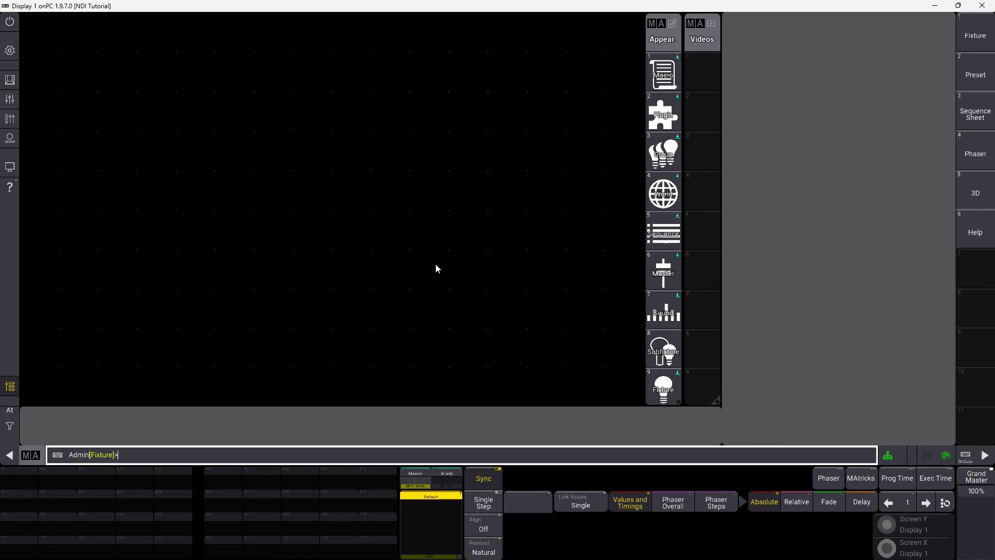
Add a Layouts pool beside Appearances and fill the remaining area with a Layout Viewer.
{"action": "left_click_drag", "start_coordinate": [611, 34], "coordinate": [648, 407]}
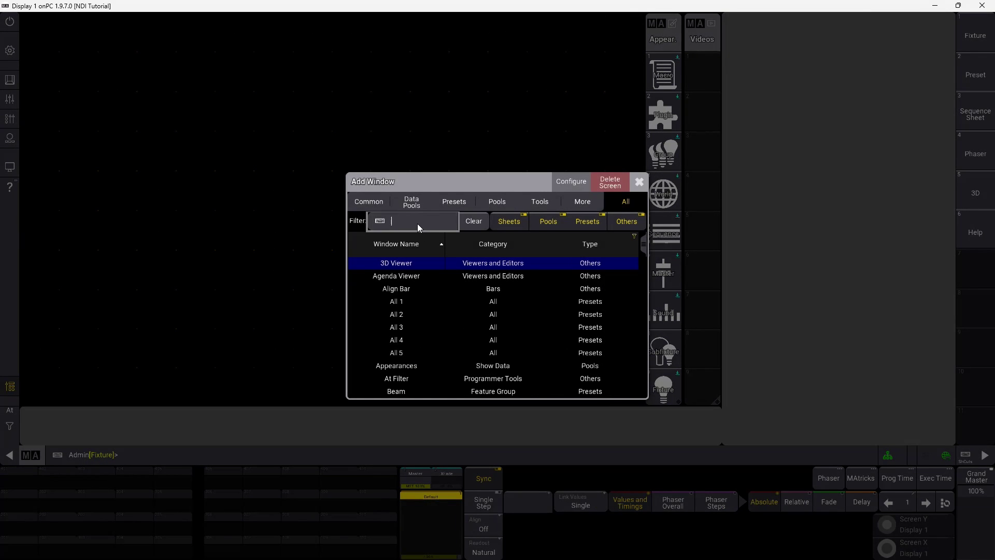
{"action": "type", "text": "lay"}
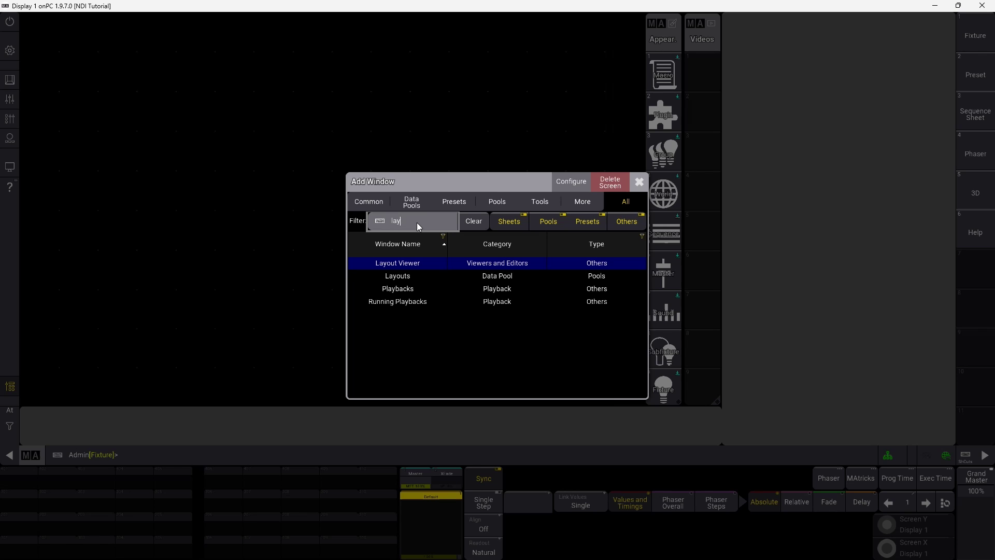
{"action": "left_click", "coordinate": [476, 274]}
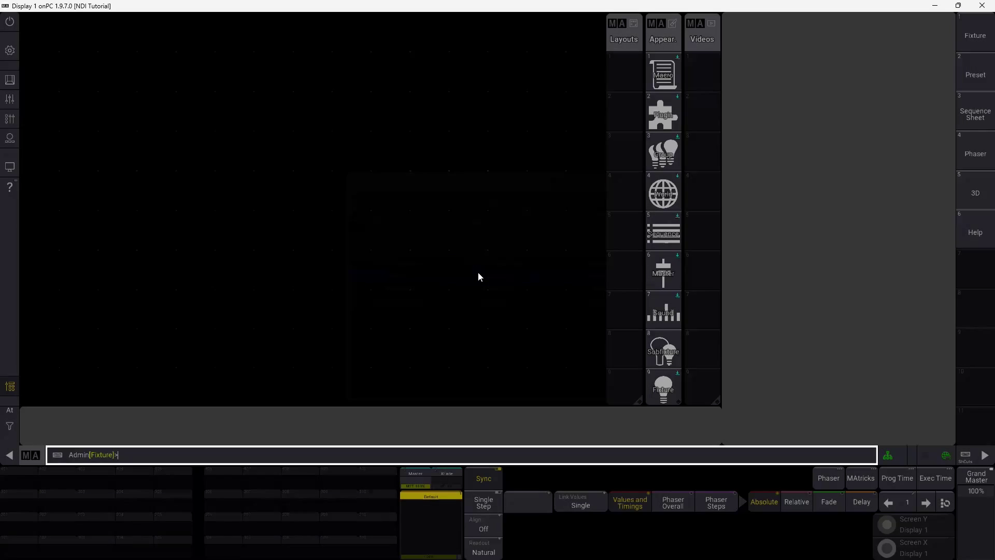
{"action": "left_click_drag", "start_coordinate": [29, 22], "coordinate": [605, 401]}
{"action": "type", "text": "lay"}
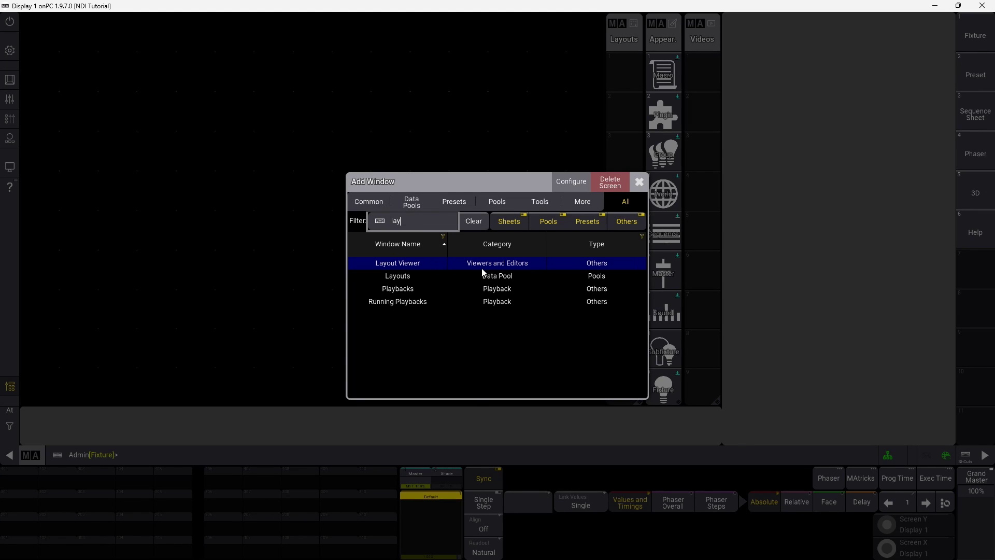
{"action": "left_click", "coordinate": [485, 264]}
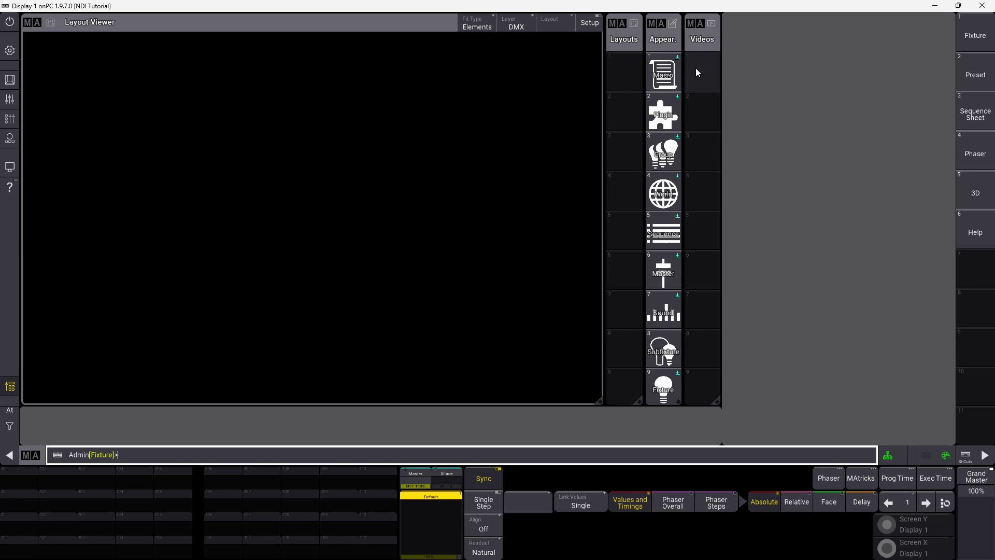
Set Video 1's source to NDI using the MSI (Intel Iris Xe Graphics 1) feed.
{"action": "left_click_drag", "start_coordinate": [700, 68], "coordinate": [707, 147]}
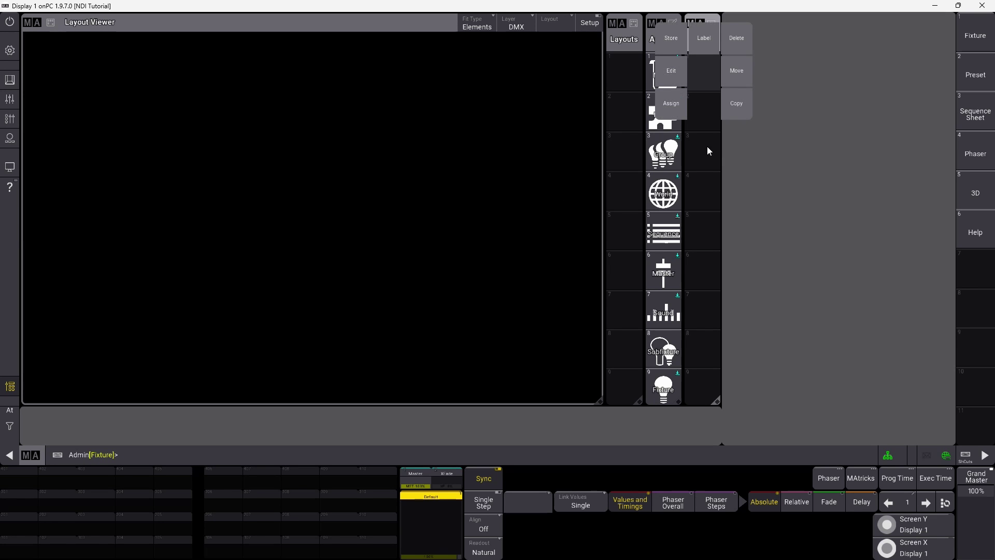
{"action": "left_click", "coordinate": [672, 72]}
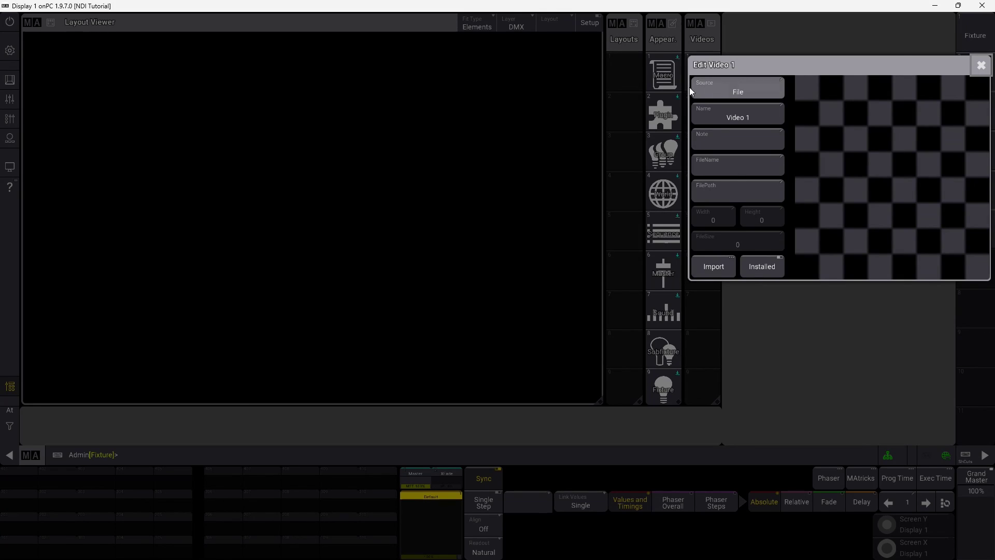
{"action": "left_click", "coordinate": [749, 88]}
{"action": "left_click", "coordinate": [737, 106]}
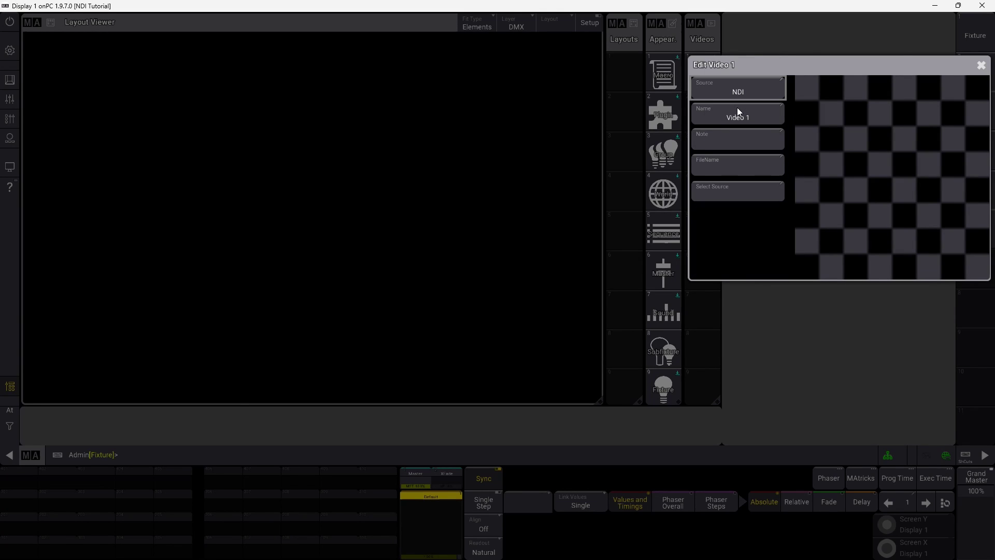
{"action": "left_click", "coordinate": [738, 190]}
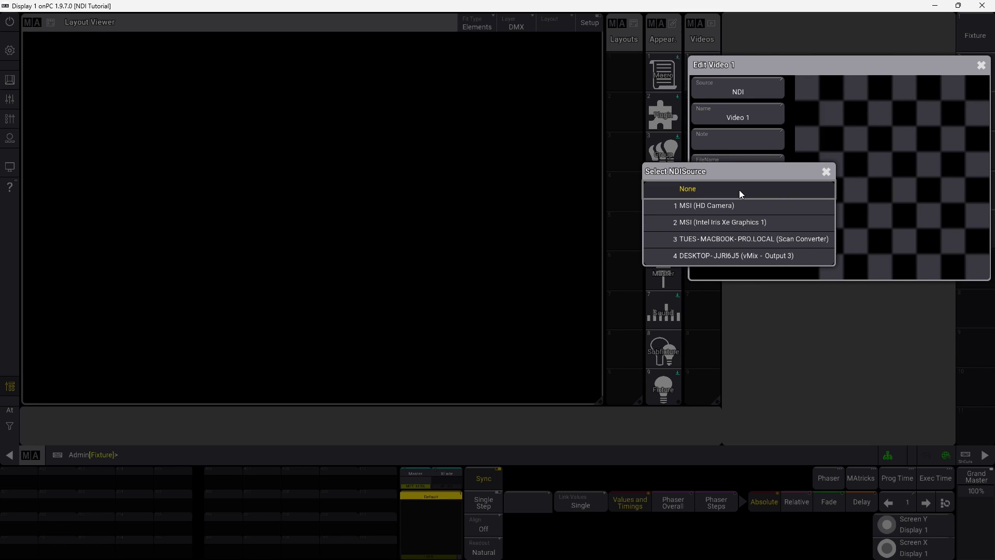
{"action": "left_click", "coordinate": [703, 222]}
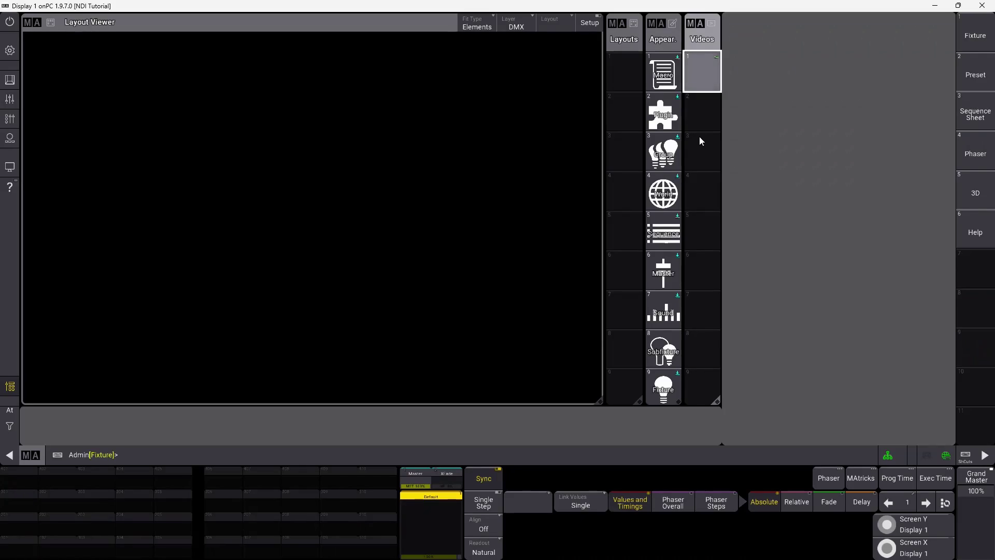
Label Video 1 'MSI Screen'.
{"action": "left_click_drag", "start_coordinate": [702, 72], "coordinate": [707, 39]}
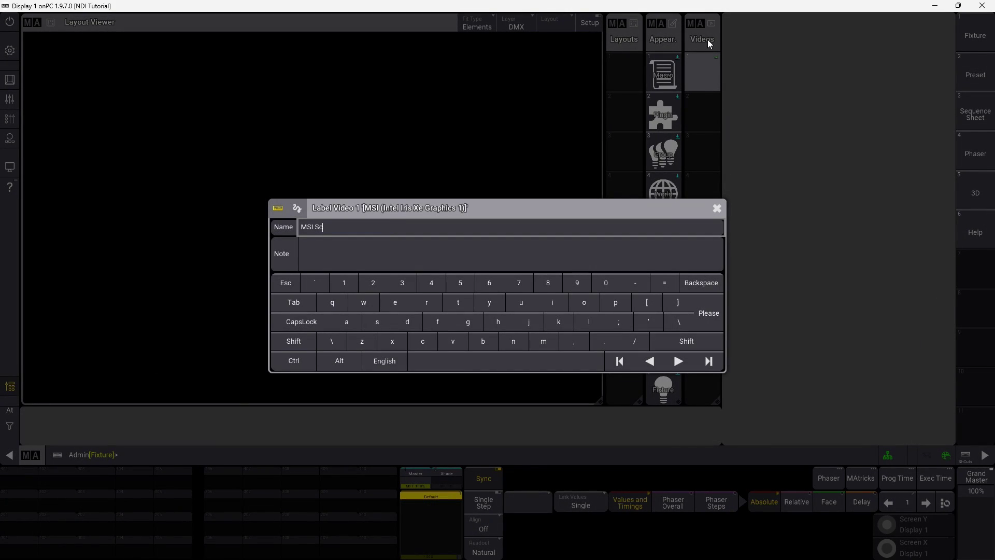
{"action": "type", "text": "MSI Screen"}
{"action": "key", "text": "Return"}
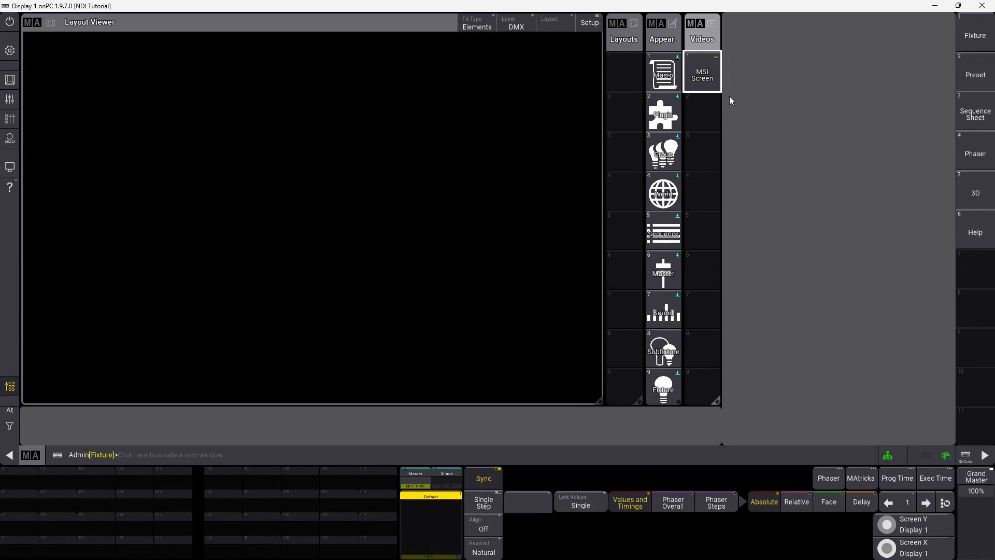
Set video 2's source to NDI using the 1 MSI (HD Camera) feed.
{"action": "left_click_drag", "start_coordinate": [702, 133], "coordinate": [676, 120]}
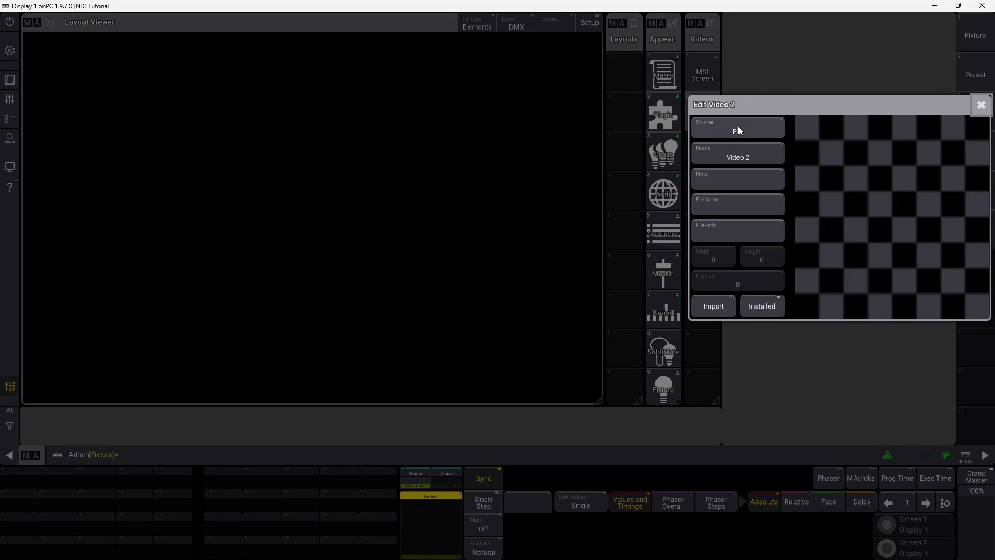
{"action": "left_click_drag", "start_coordinate": [738, 126], "coordinate": [734, 139]}
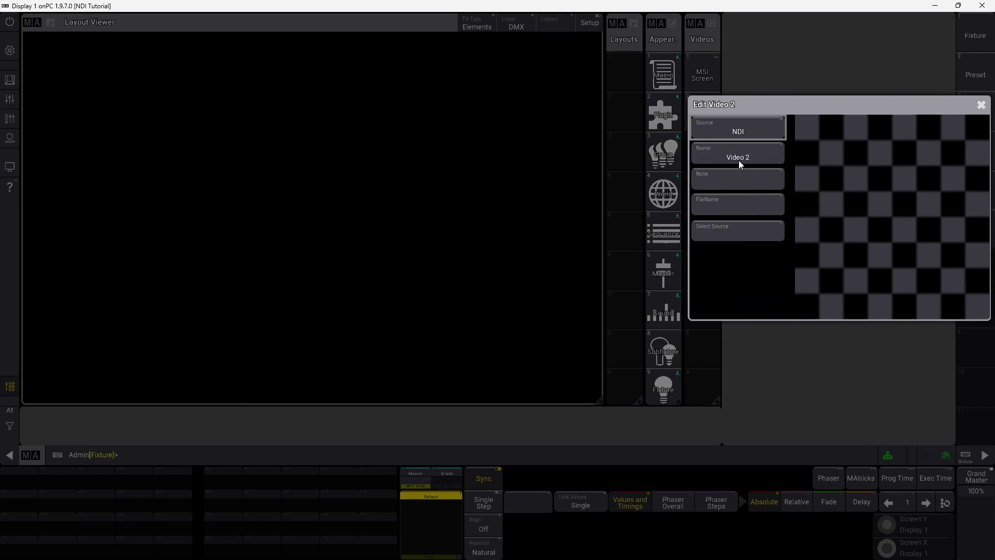
{"action": "left_click", "coordinate": [741, 232]}
{"action": "left_click", "coordinate": [737, 250]}
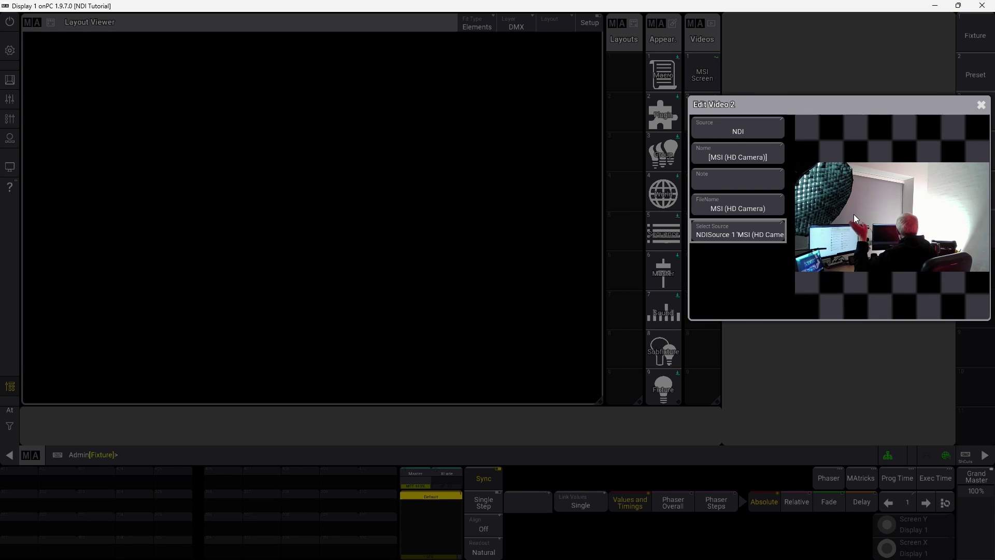
{"action": "left_click", "coordinate": [981, 105]}
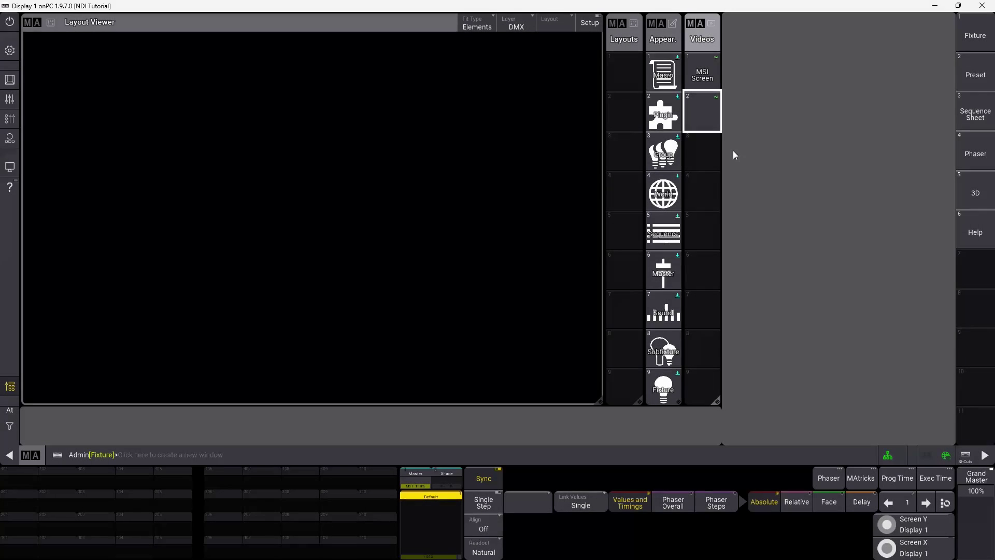
Label video 2 'MSI Camera'.
{"action": "left_click_drag", "start_coordinate": [702, 116], "coordinate": [706, 74]}
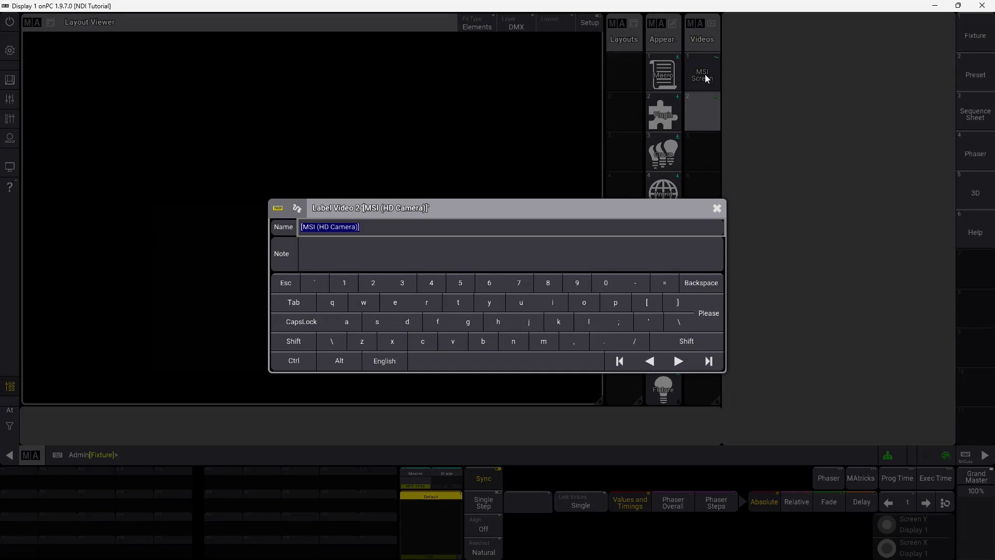
{"action": "type", "text": "MS"}
{"action": "key", "text": "Return"}
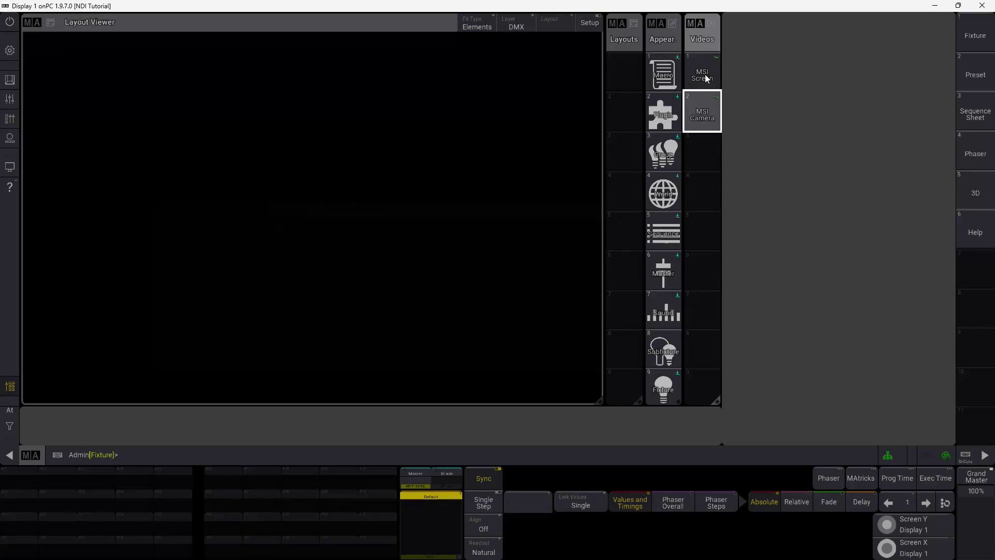
Set video 3's source to NDI using the TUES-MACBOOK-PRO.LOCAL (Scan Converter) feed.
{"action": "left_click_drag", "start_coordinate": [700, 155], "coordinate": [676, 151]}
{"action": "left_click", "coordinate": [742, 171]}
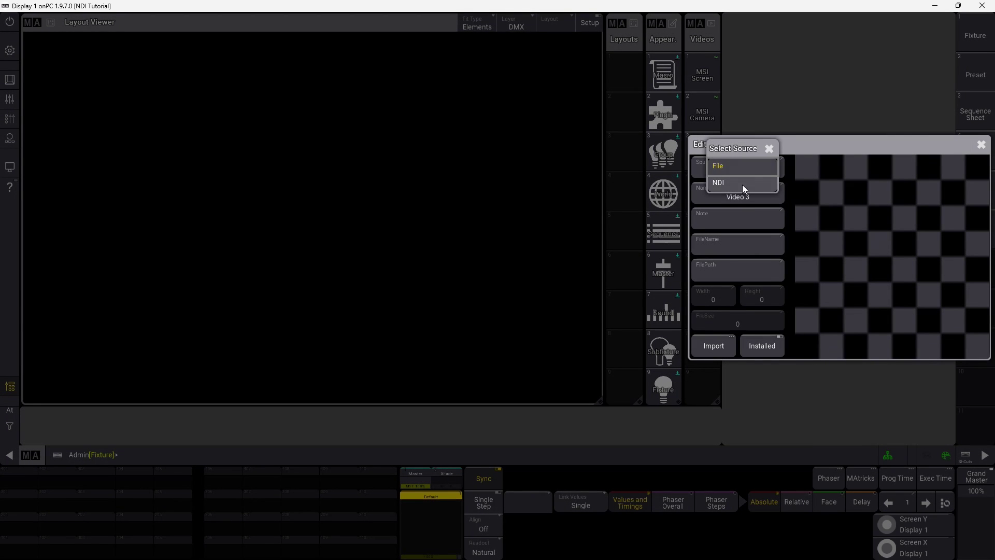
{"action": "left_click", "coordinate": [741, 183]}
{"action": "left_click", "coordinate": [739, 272]}
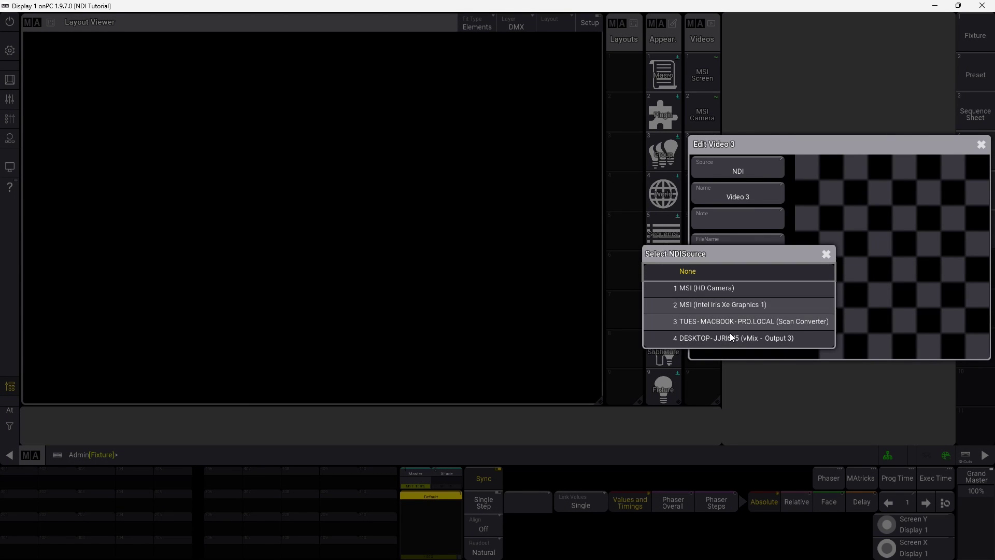
{"action": "left_click", "coordinate": [697, 319]}
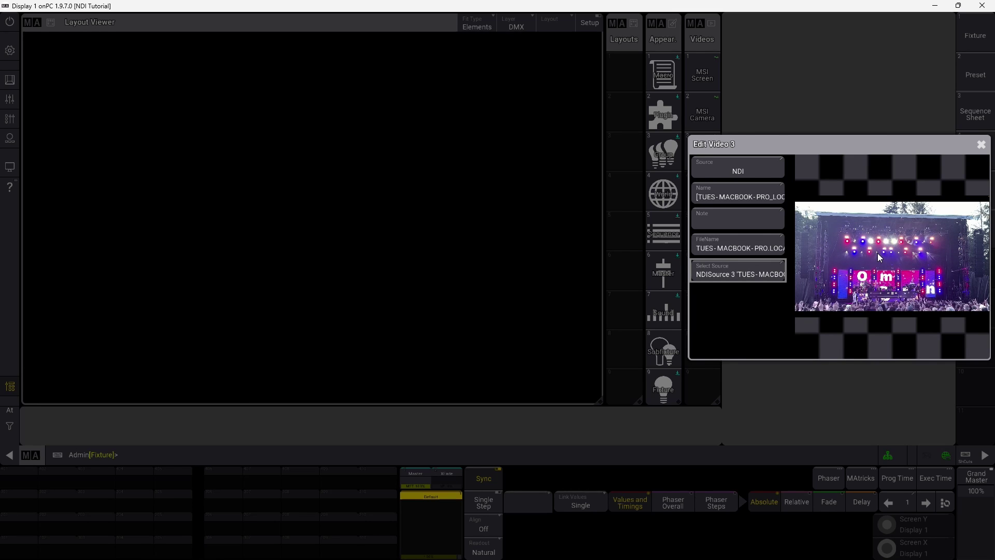
{"action": "left_click", "coordinate": [983, 147]}
Label video 3 'Macbook'.
{"action": "left_click_drag", "start_coordinate": [706, 165], "coordinate": [708, 120]}
{"action": "type", "text": "Macbook"}
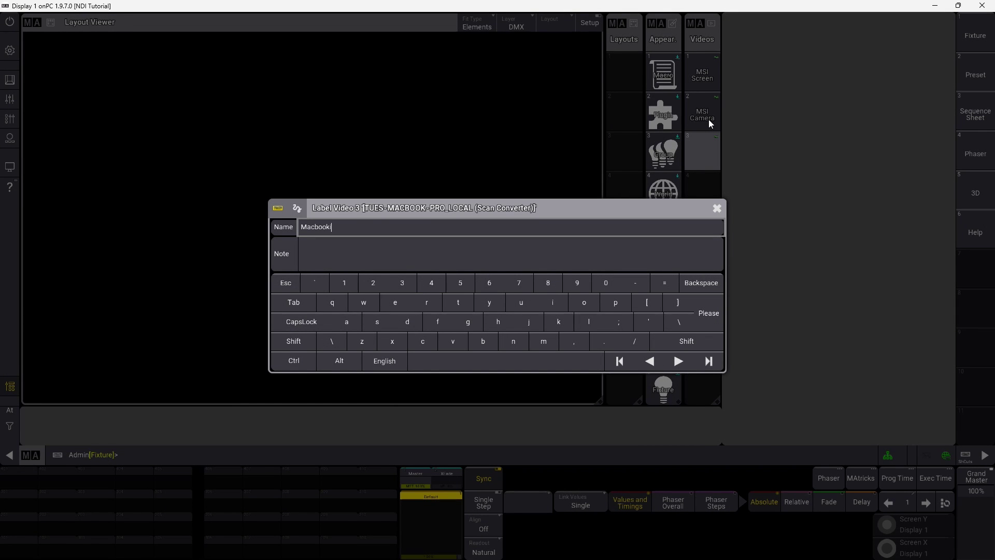
{"action": "key", "text": "Return"}
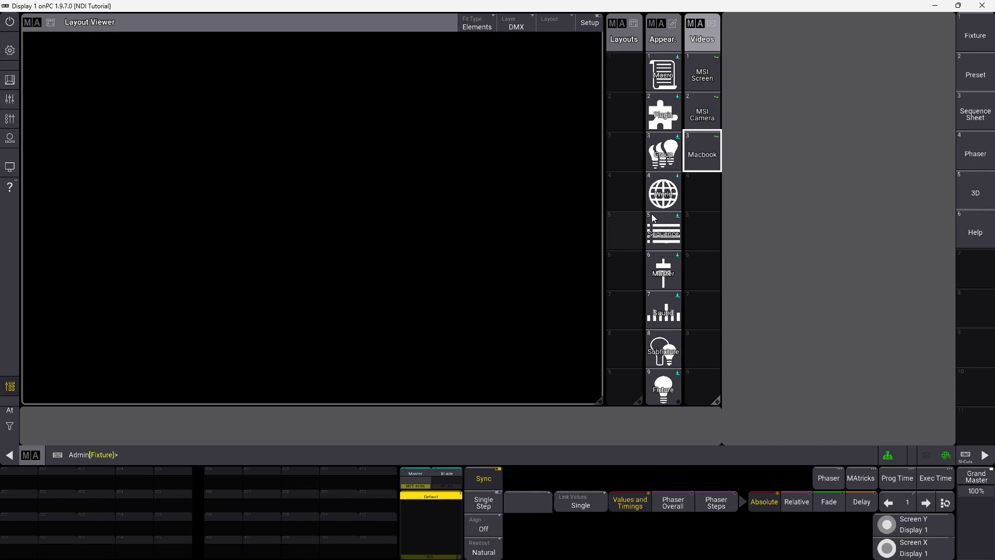
{"action": "scroll", "coordinate": [664, 207], "scroll_direction": "down", "scroll_amount": 9}
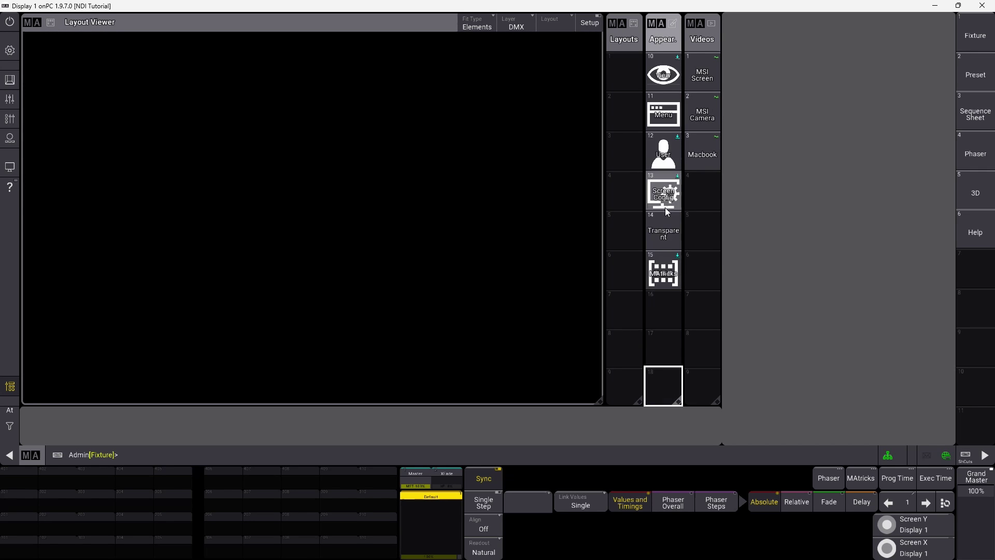
Set appearance 16's image to video 1 'MSI Screen' from the Videos pool.
{"action": "scroll", "coordinate": [665, 208], "scroll_direction": "down", "scroll_amount": 6}
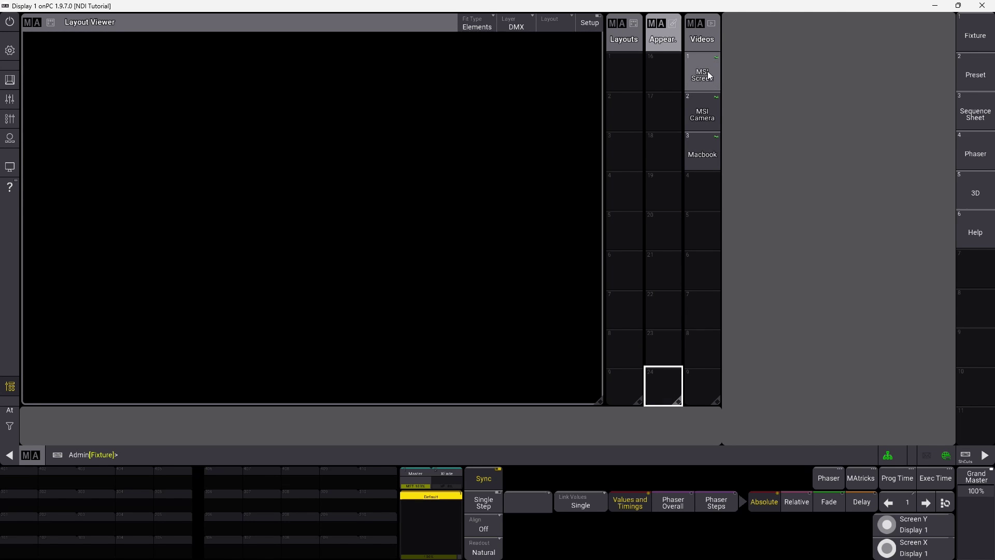
{"action": "left_click_drag", "start_coordinate": [663, 72], "coordinate": [640, 71]}
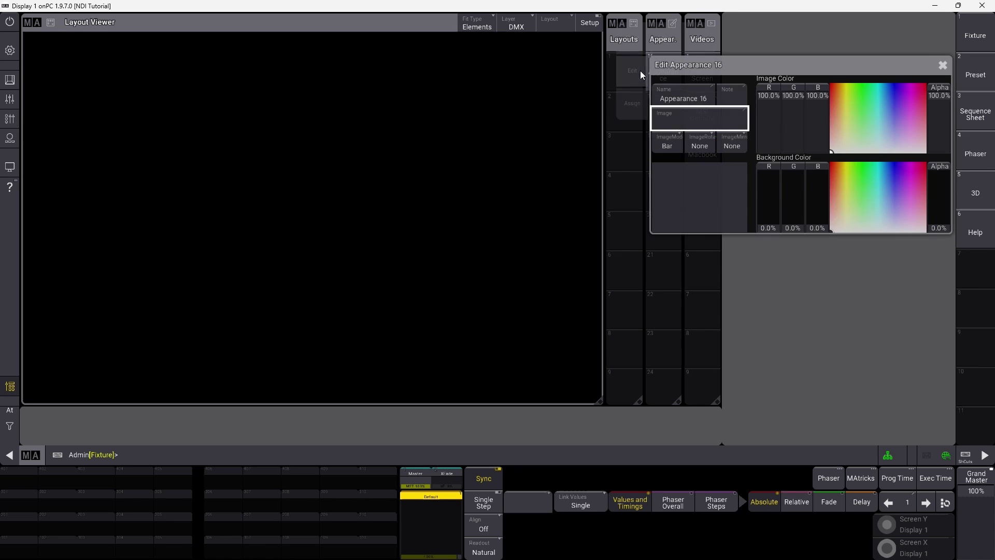
{"action": "left_click", "coordinate": [682, 119]}
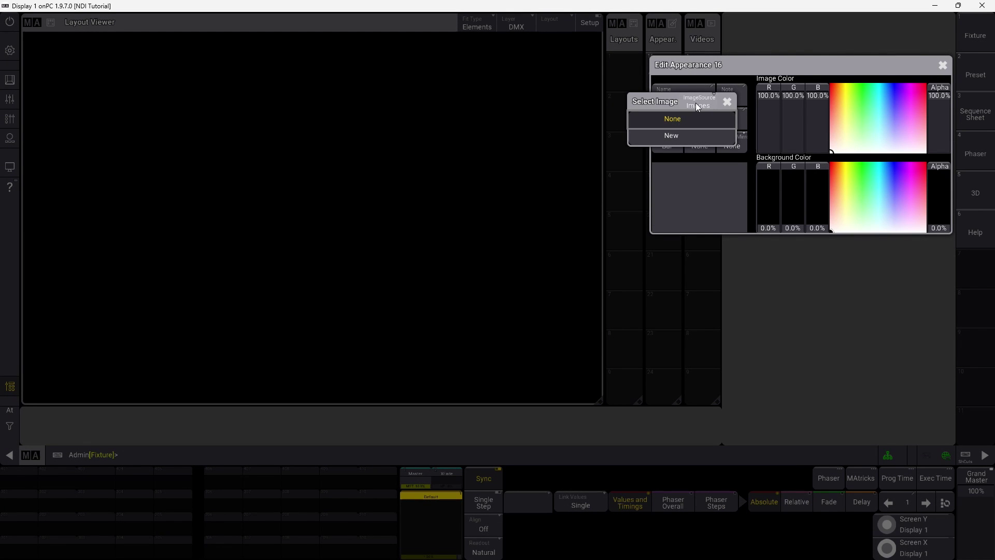
{"action": "left_click", "coordinate": [696, 103]}
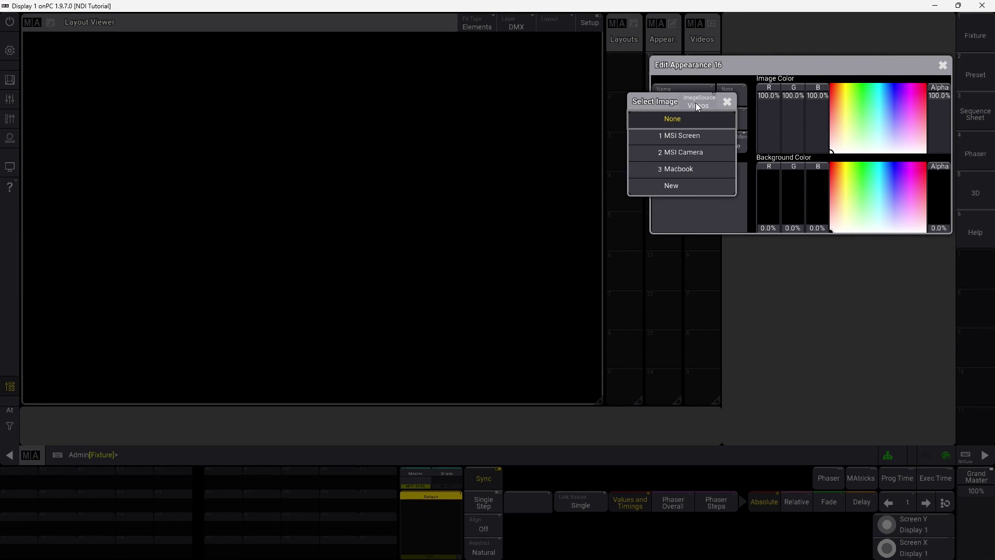
{"action": "left_click", "coordinate": [690, 136]}
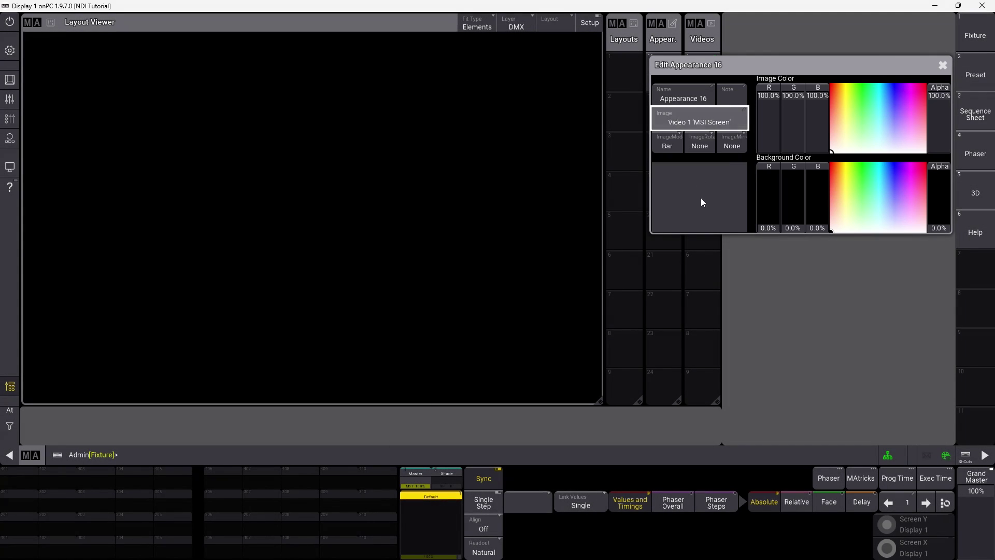
{"action": "left_click", "coordinate": [943, 66]}
Label appearance 16 'MSI Screen' and open appearance 17's editor.
{"action": "left_click", "coordinate": [668, 55]}
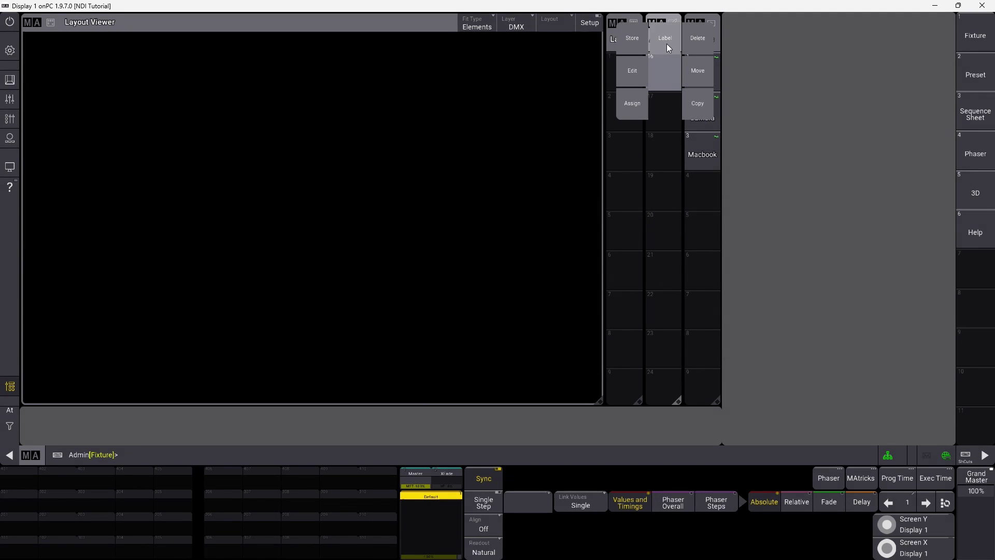
{"action": "type", "text": "MSI Sc"}
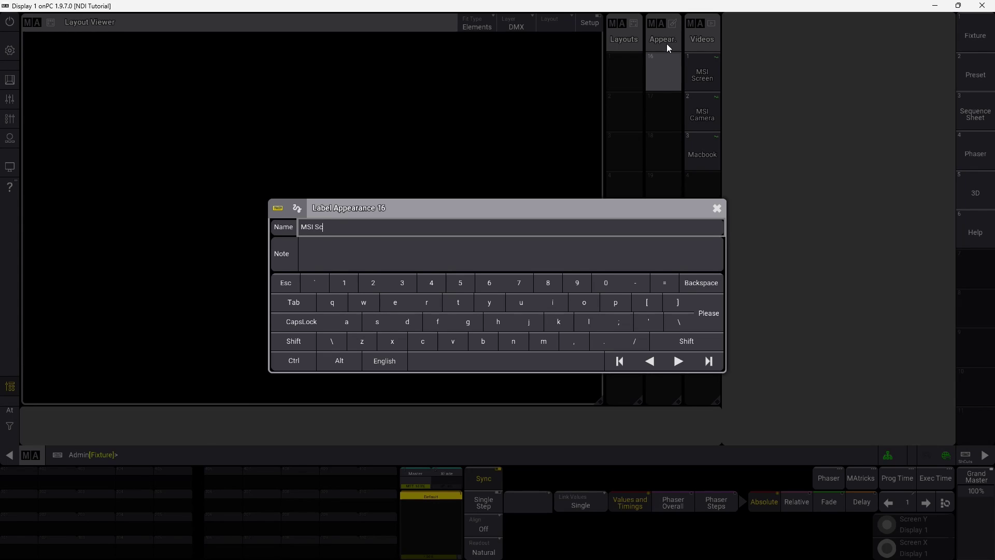
{"action": "type", "text": "reen"}
{"action": "key", "text": "Return"}
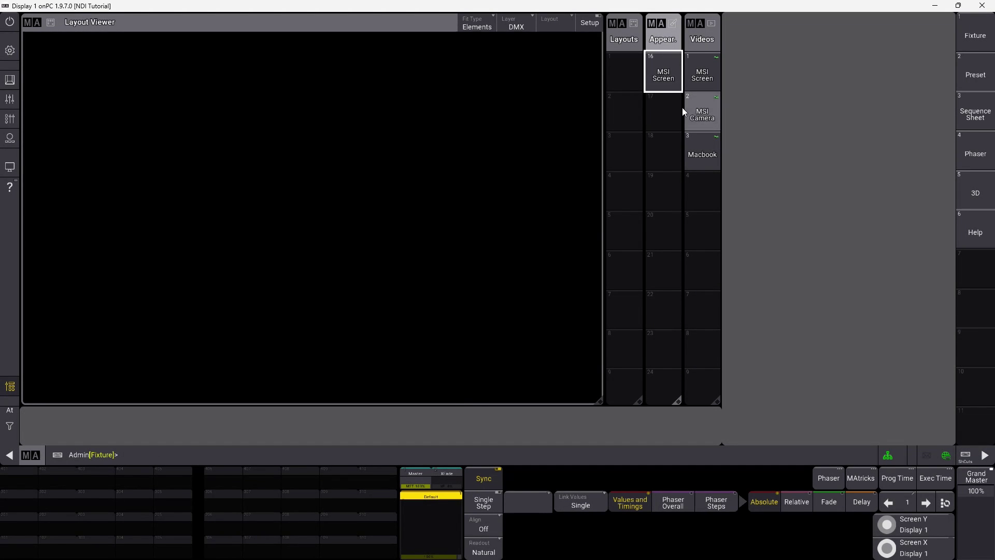
{"action": "left_click_drag", "start_coordinate": [676, 150], "coordinate": [634, 110]}
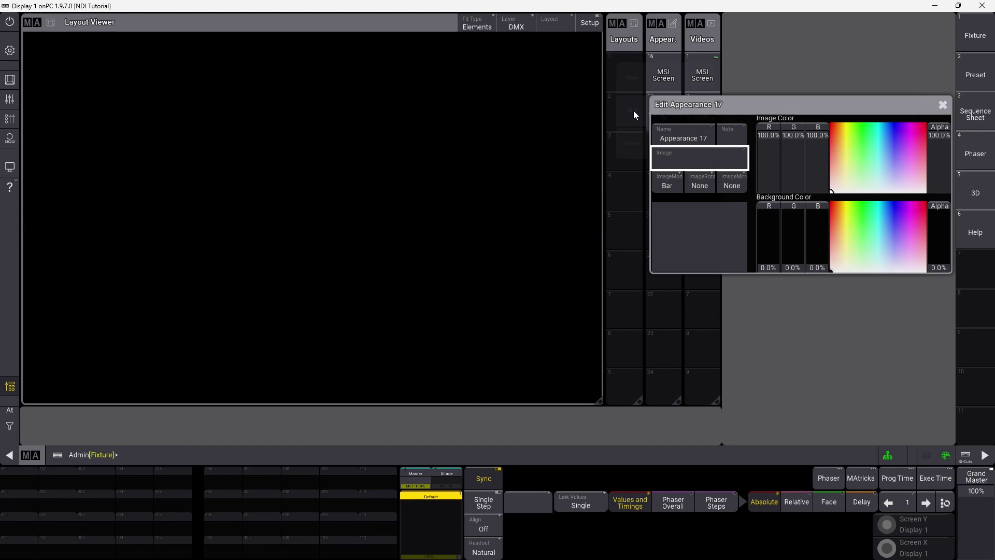
Set appearance 17's image to the MSI Camera video and label it 'MSI Camera'.
{"action": "left_click", "coordinate": [670, 156]}
{"action": "left_click", "coordinate": [686, 142]}
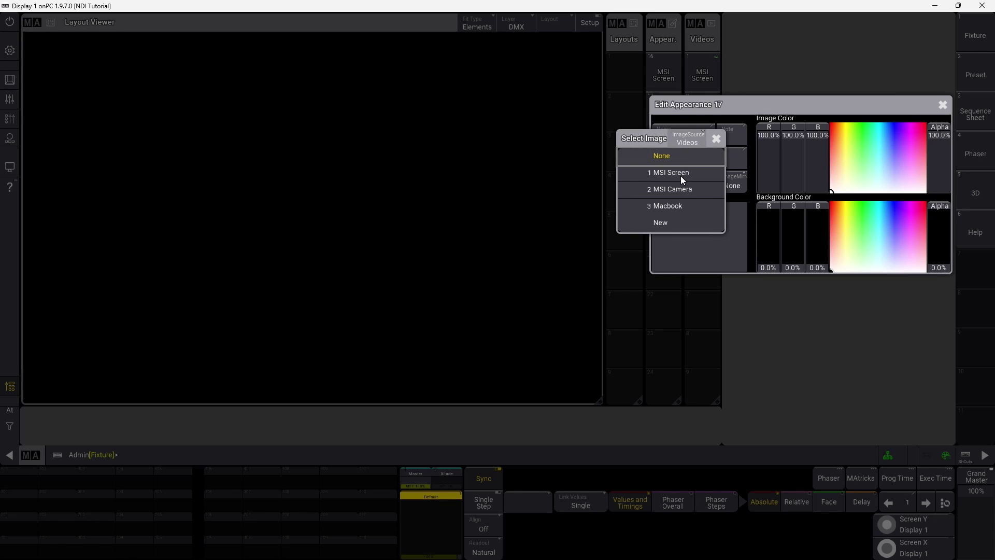
{"action": "left_click", "coordinate": [677, 190]}
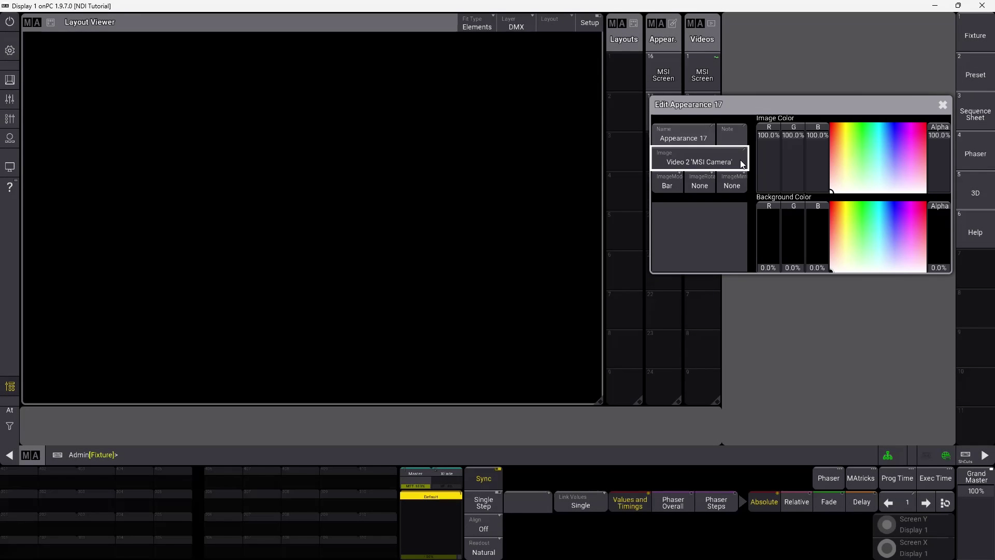
{"action": "left_click", "coordinate": [944, 105]}
{"action": "left_click_drag", "start_coordinate": [675, 100], "coordinate": [655, 71]}
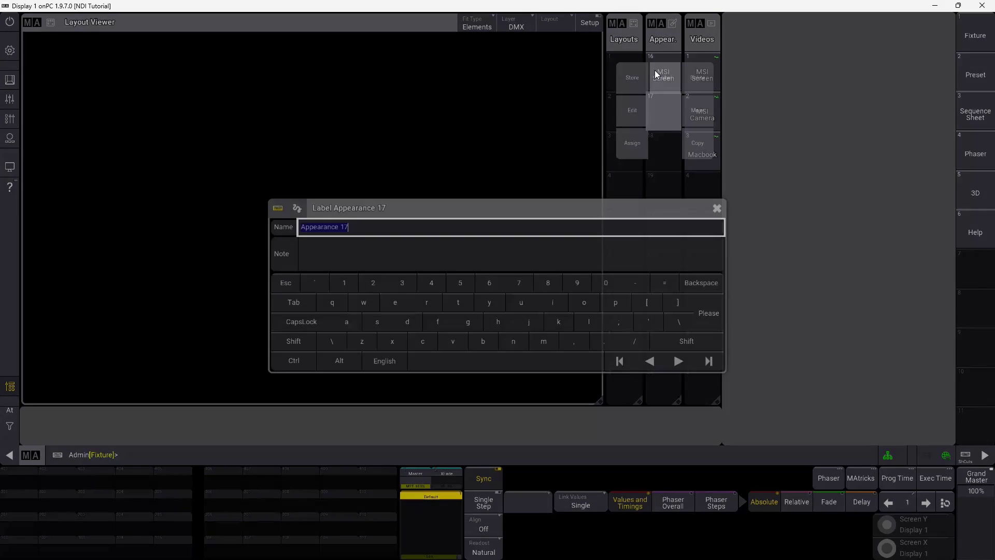
{"action": "type", "text": "MSI Cam"}
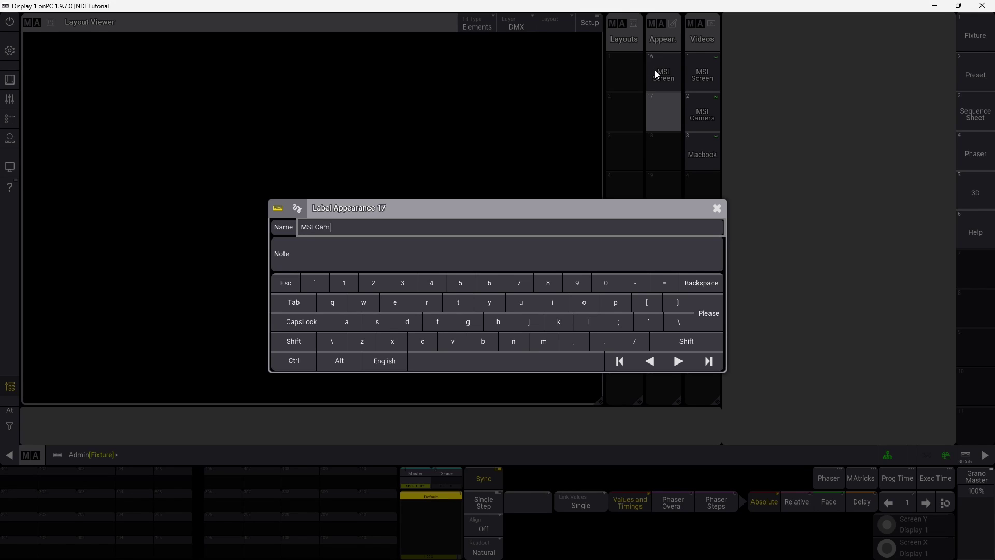
{"action": "type", "text": "era"}
{"action": "key", "text": "Return"}
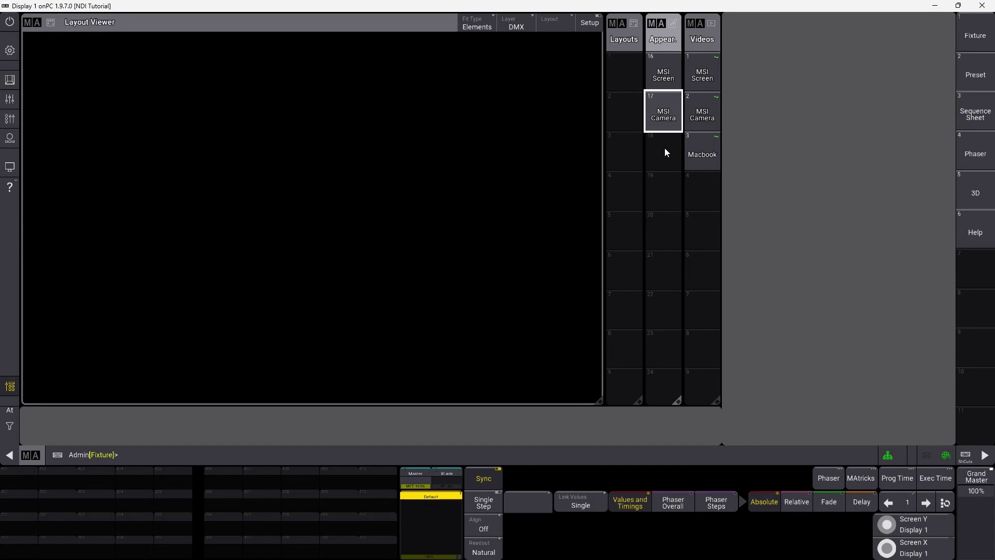
Set appearance 18's image to the Macbook video and label it 'MacBook'.
{"action": "left_click_drag", "start_coordinate": [665, 147], "coordinate": [642, 151]}
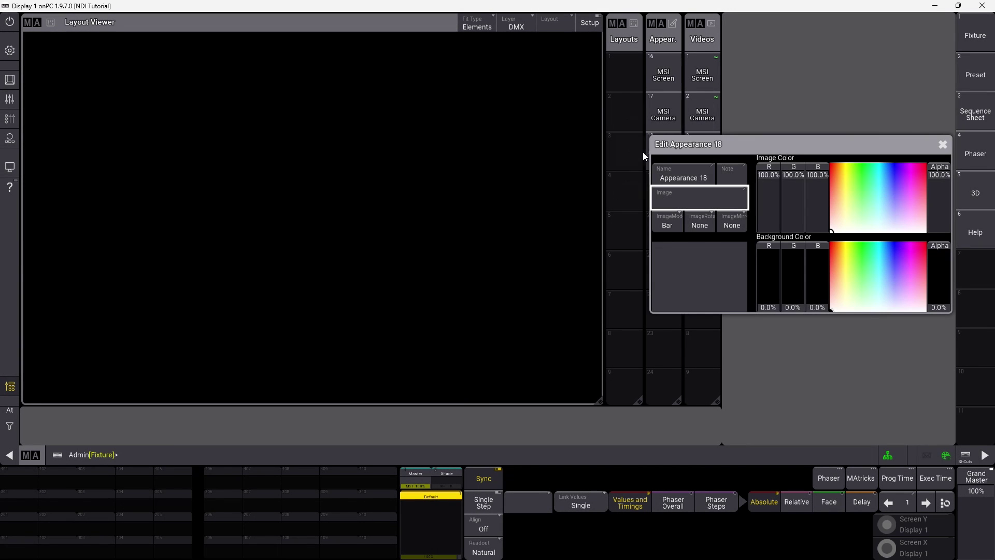
{"action": "left_click", "coordinate": [683, 195]}
{"action": "left_click", "coordinate": [699, 177]}
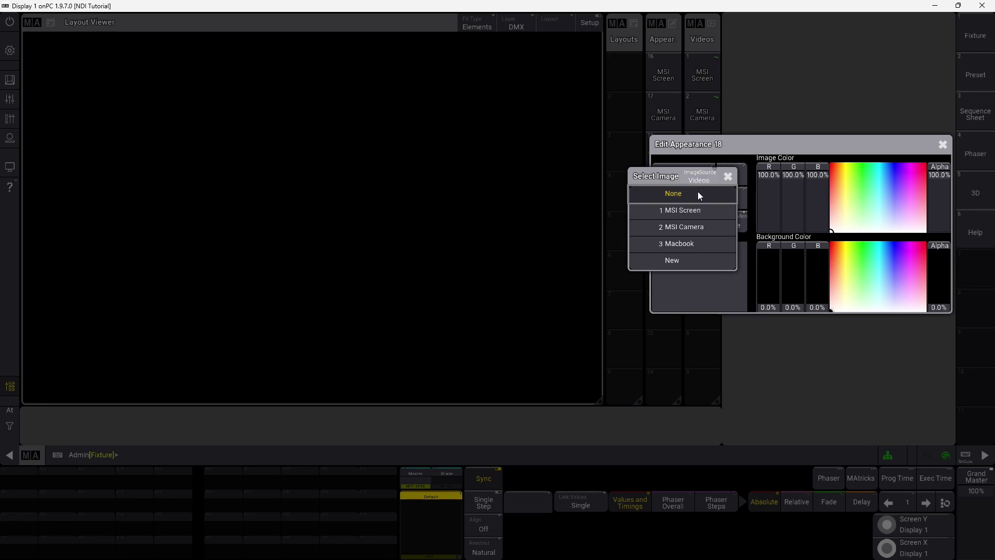
{"action": "left_click", "coordinate": [693, 246]}
{"action": "left_click", "coordinate": [943, 144]}
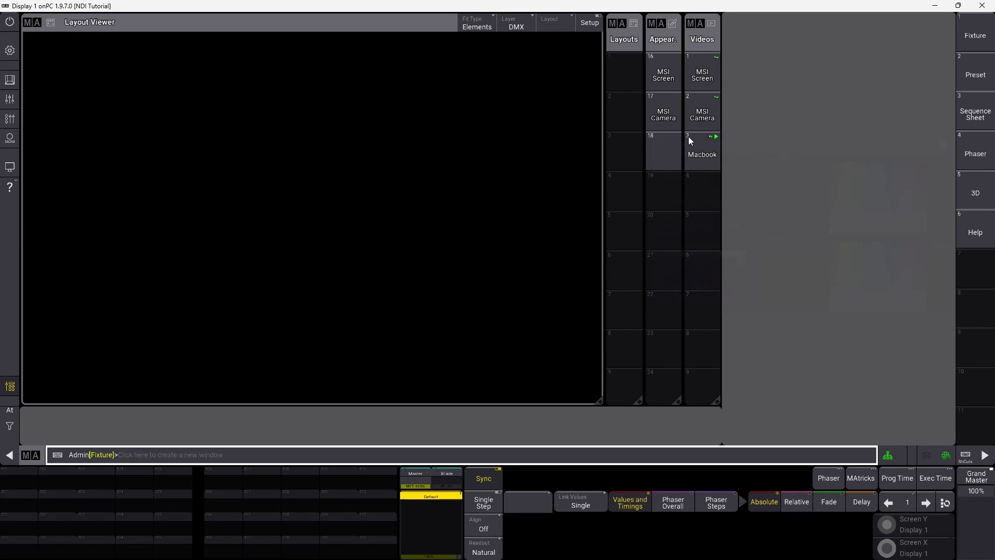
{"action": "left_click_drag", "start_coordinate": [660, 164], "coordinate": [668, 114]}
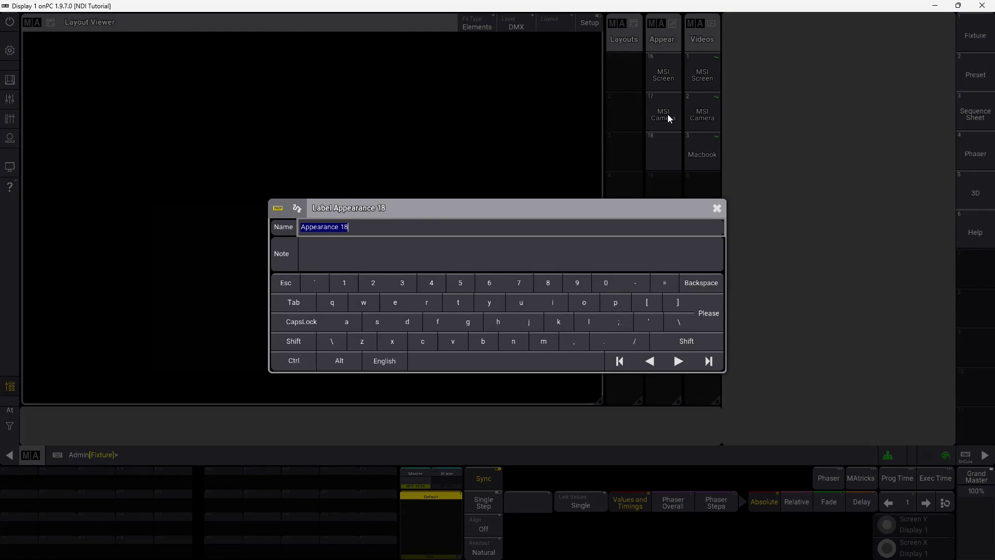
{"action": "type", "text": "MacBook"}
{"action": "key", "text": "Return"}
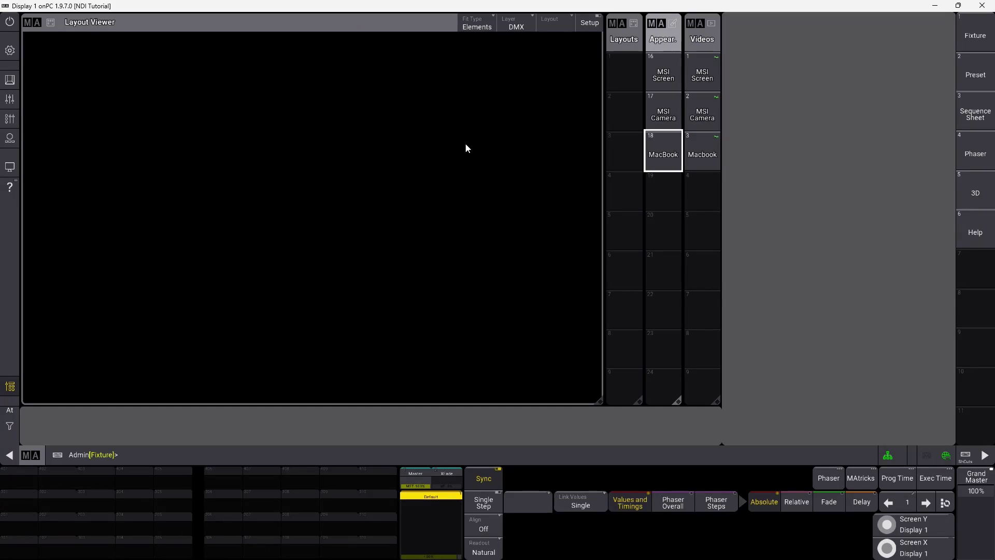
Assign the MSI Screen appearance to layout 1 and MSI Camera to layout 2, viewing layout 2.
{"action": "right_click", "coordinate": [670, 73]}
{"action": "left_click", "coordinate": [633, 101]}
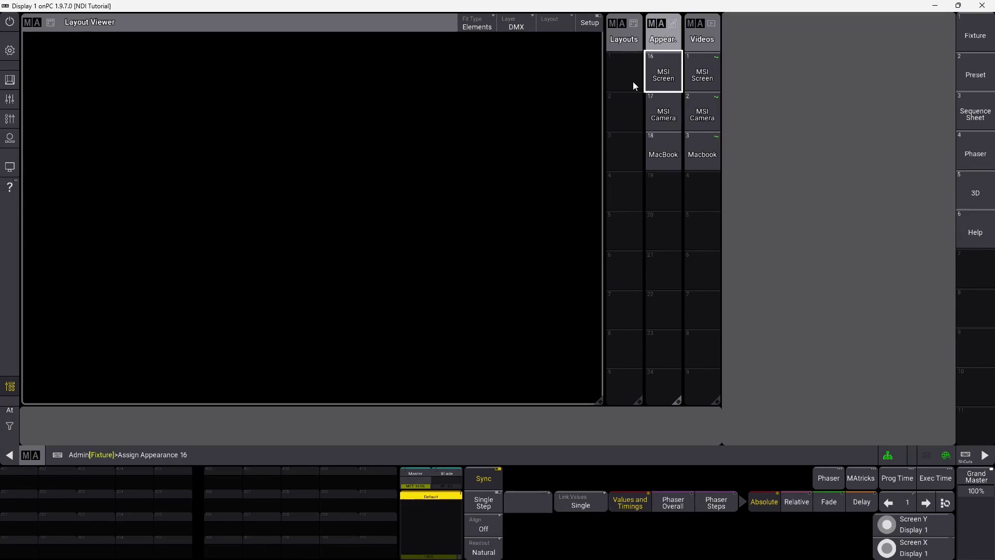
{"action": "left_click", "coordinate": [629, 76]}
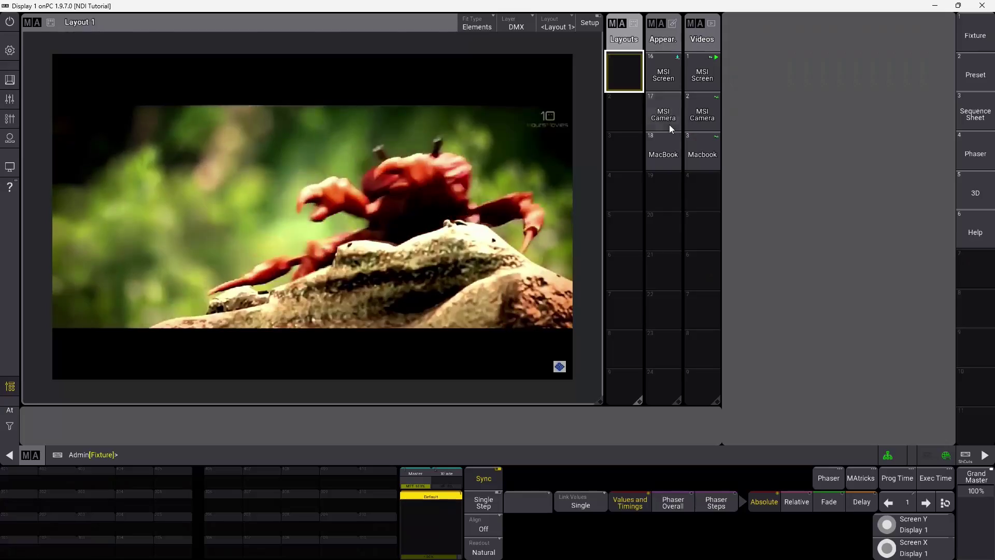
{"action": "right_click", "coordinate": [668, 124]}
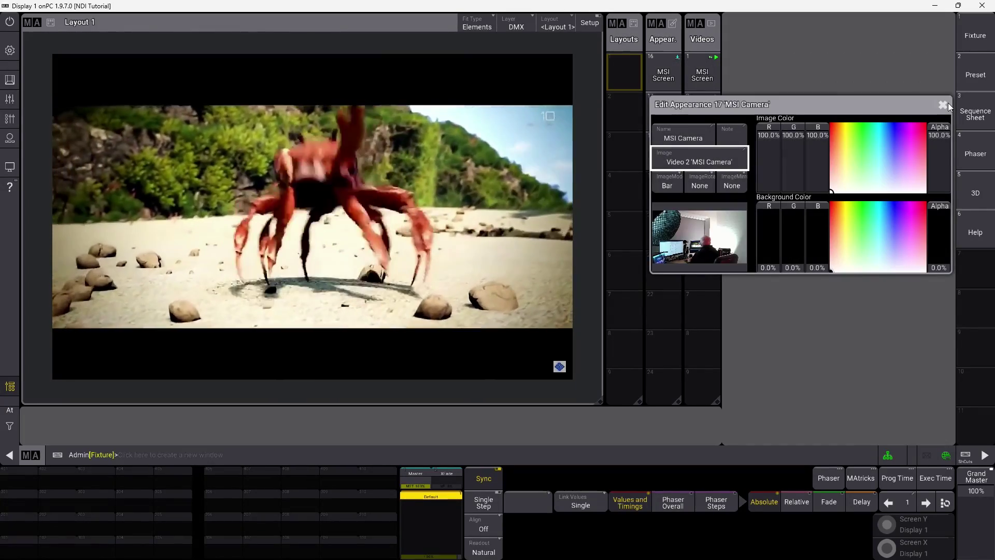
{"action": "left_click", "coordinate": [942, 104]}
{"action": "left_click_drag", "start_coordinate": [668, 112], "coordinate": [636, 144]}
{"action": "left_click", "coordinate": [625, 113]}
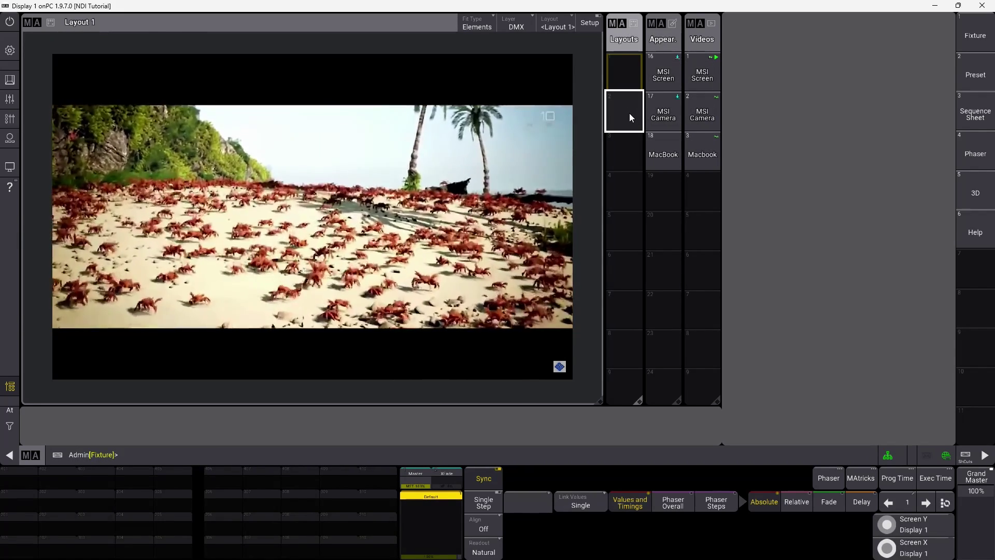
{"action": "left_click", "coordinate": [629, 113]}
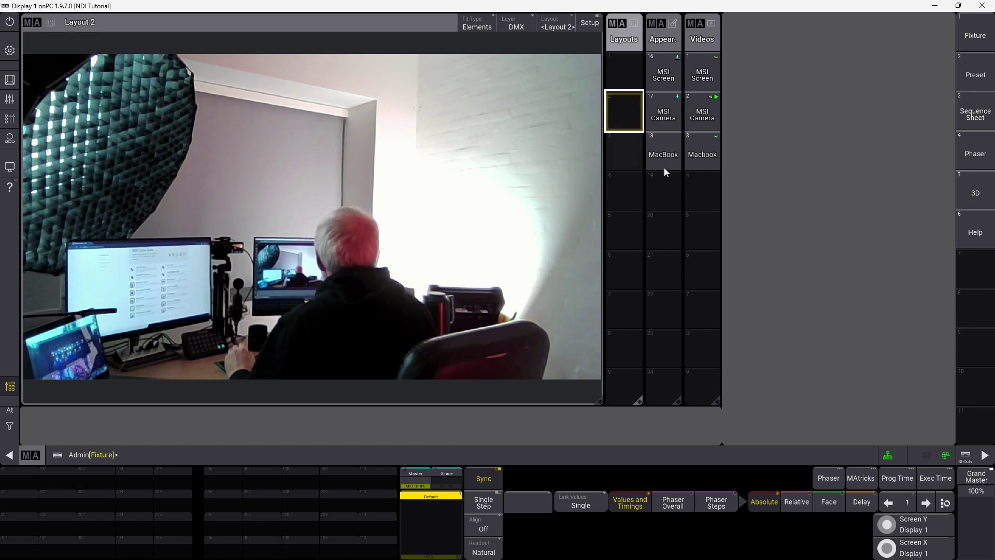
Assign the MacBook appearance to layout 3 and view that layout.
{"action": "left_click_drag", "start_coordinate": [662, 156], "coordinate": [654, 164]}
{"action": "left_click_drag", "start_coordinate": [636, 201], "coordinate": [635, 182]}
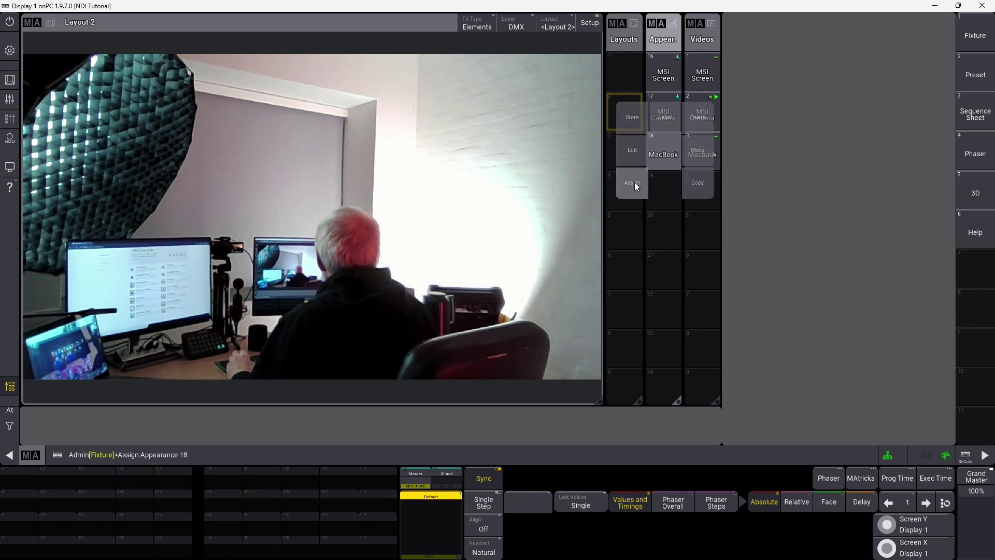
{"action": "left_click", "coordinate": [626, 164]}
{"action": "left_click", "coordinate": [623, 156]}
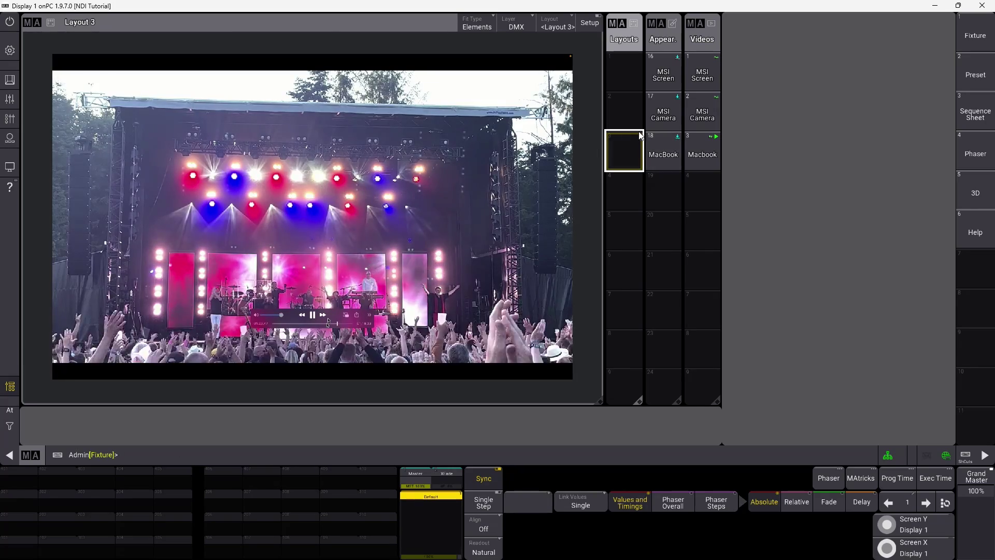
Label layouts 1 and 2 'MSI Screen' and 'MSI Camera', then type 'MacBook' for layout 3.
{"action": "left_click_drag", "start_coordinate": [629, 102], "coordinate": [622, 42]}
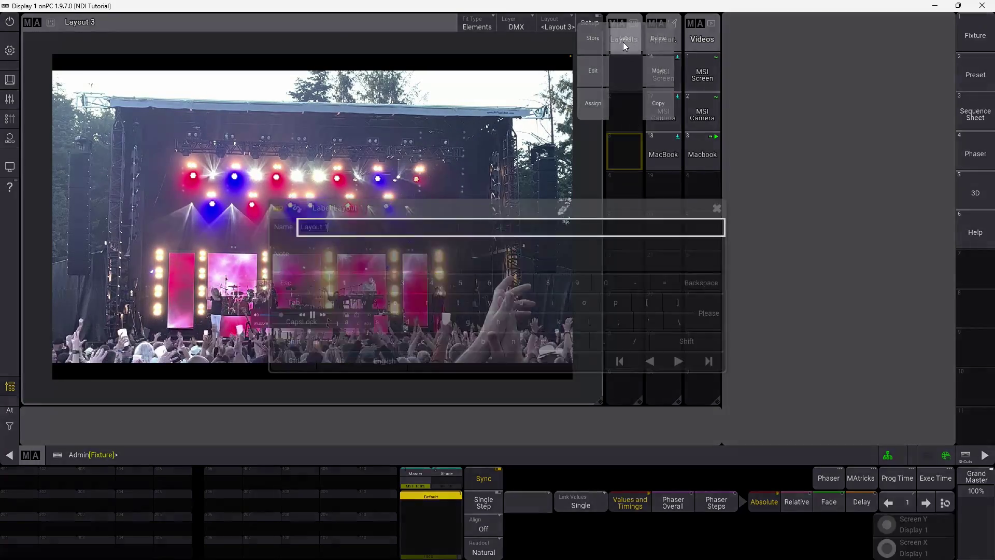
{"action": "type", "text": "MSI Sc"}
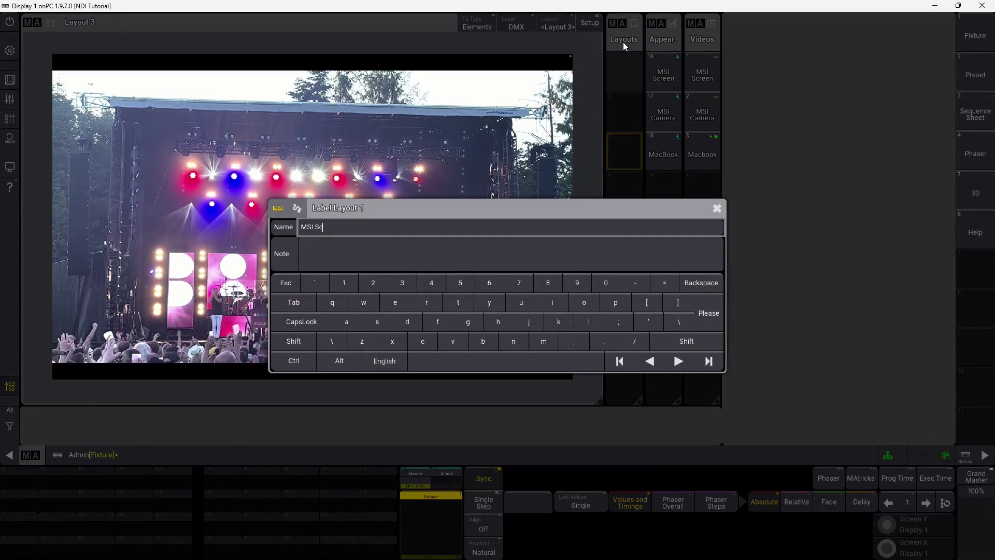
{"action": "type", "text": "reen"}
{"action": "key", "text": "Return"}
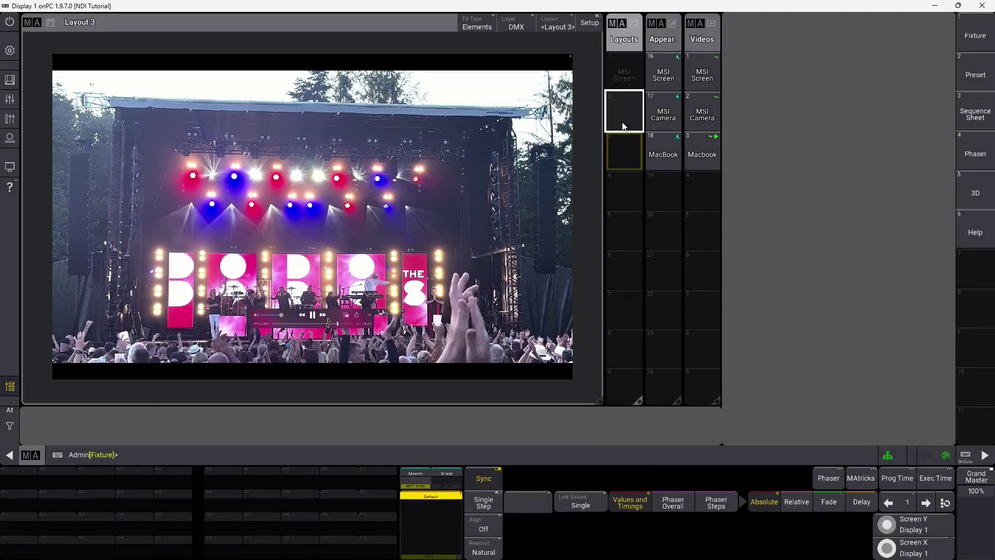
{"action": "left_click_drag", "start_coordinate": [626, 109], "coordinate": [633, 72]}
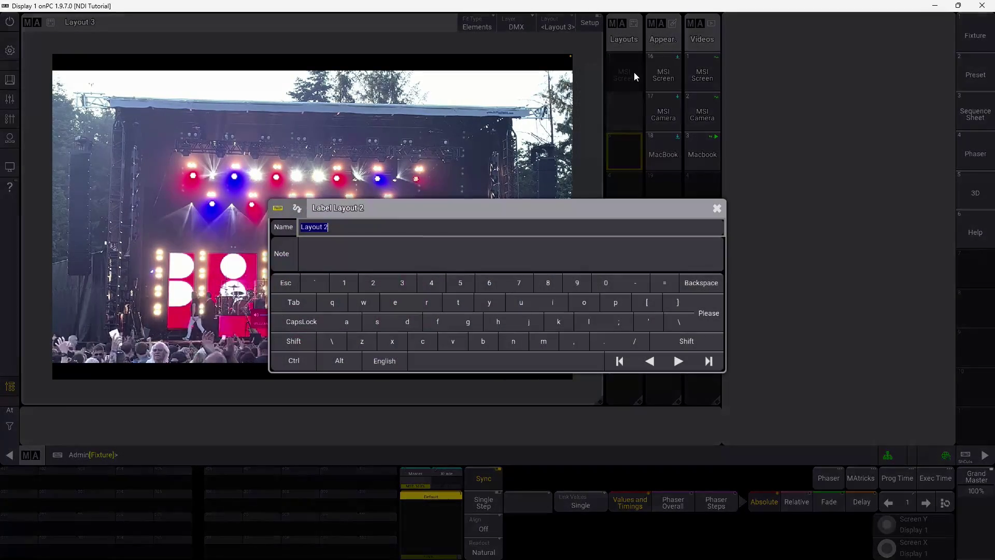
{"action": "type", "text": "MSI Camera"}
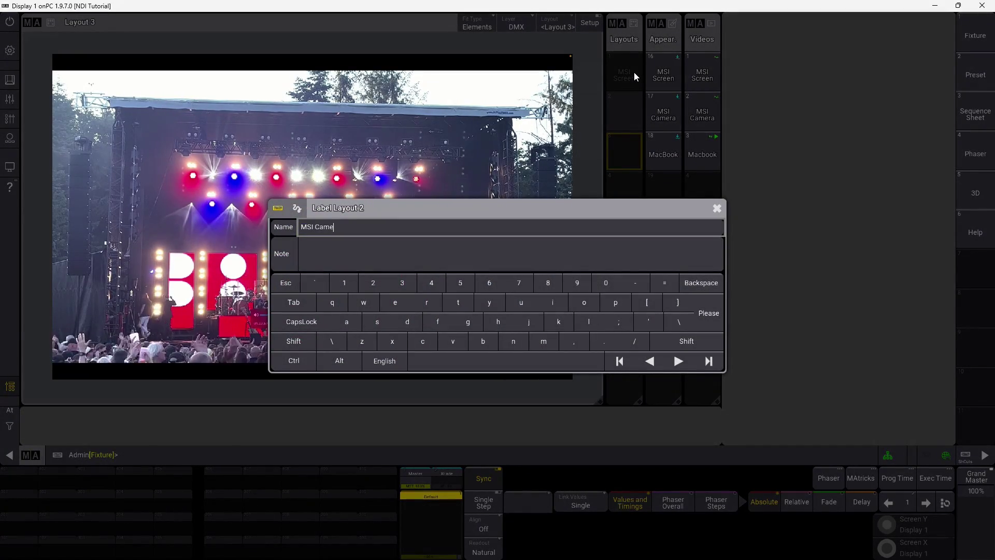
{"action": "key", "text": "Return"}
{"action": "left_click_drag", "start_coordinate": [619, 162], "coordinate": [636, 121]}
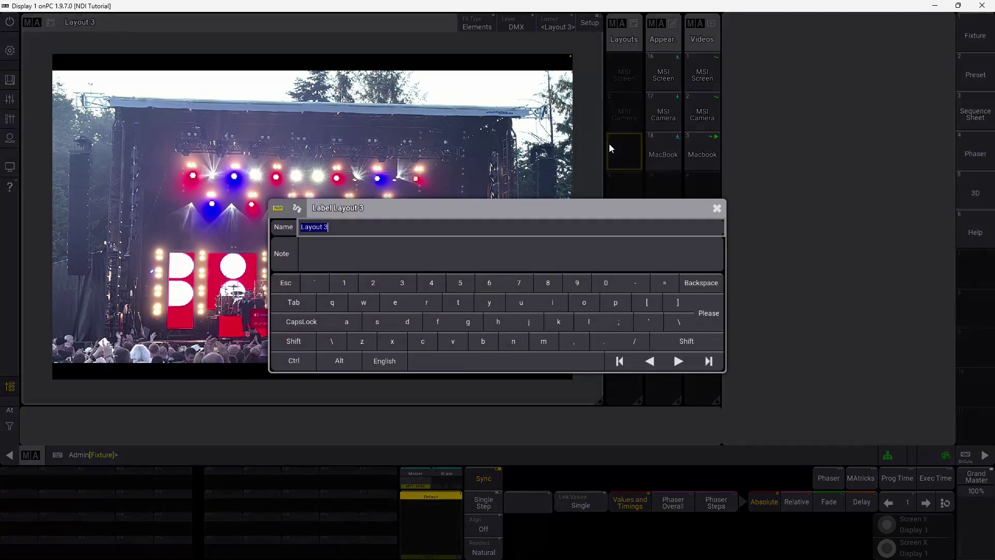
{"action": "type", "text": "MacBook"}
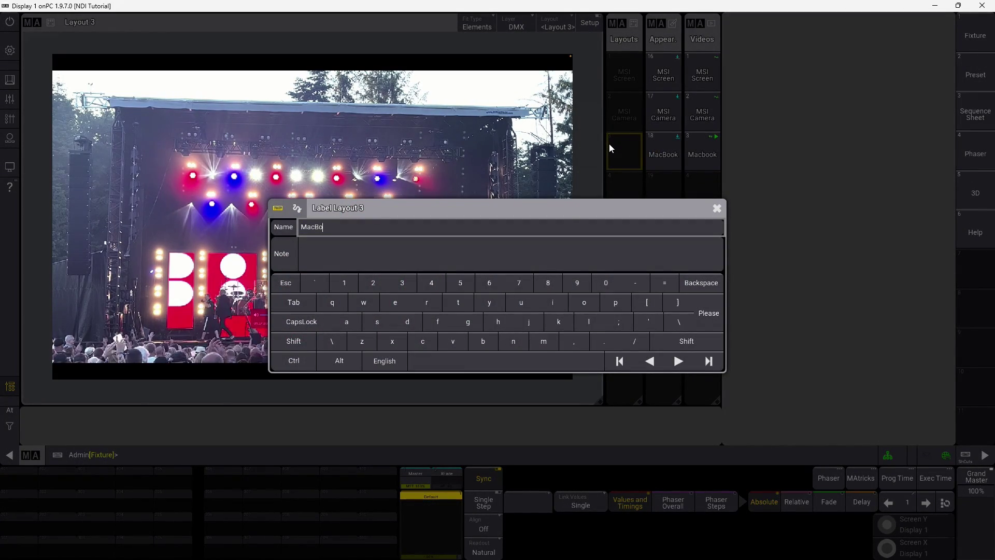